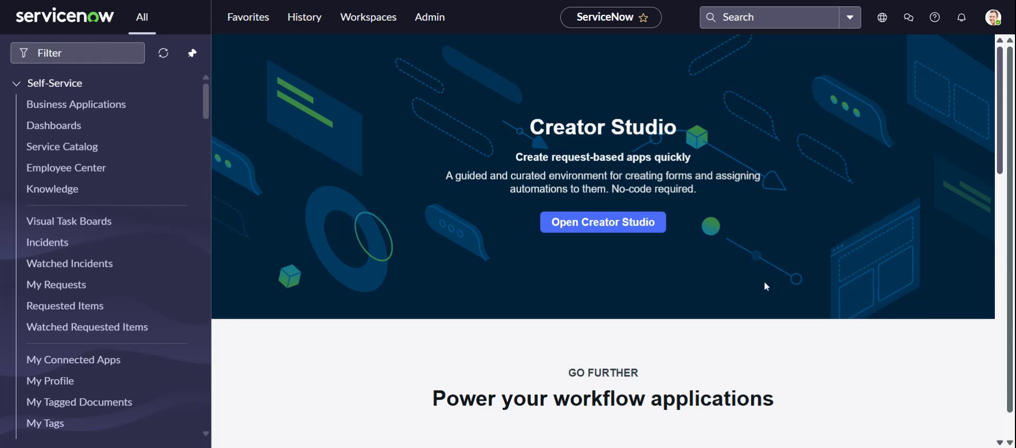
Find "record producer" in the application navigator and open the Record Producers list
{"action": "left_click", "coordinate": [105, 53]}
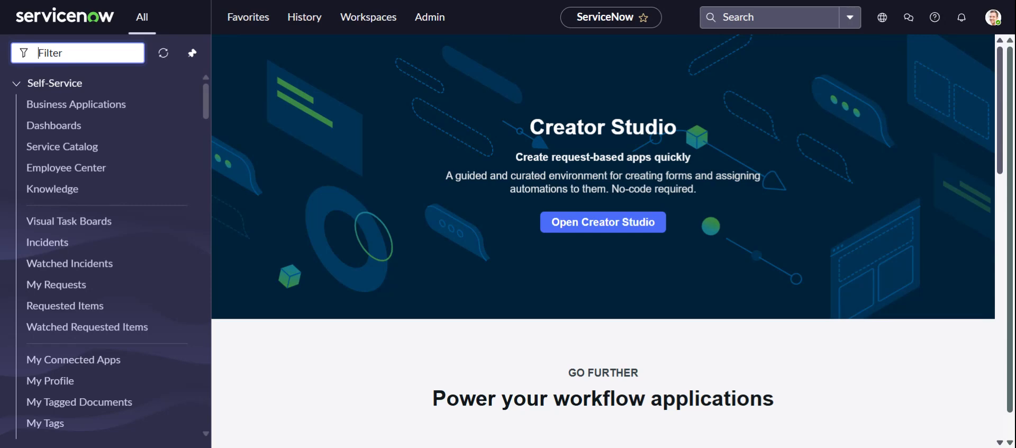
{"action": "type", "text": "recor"}
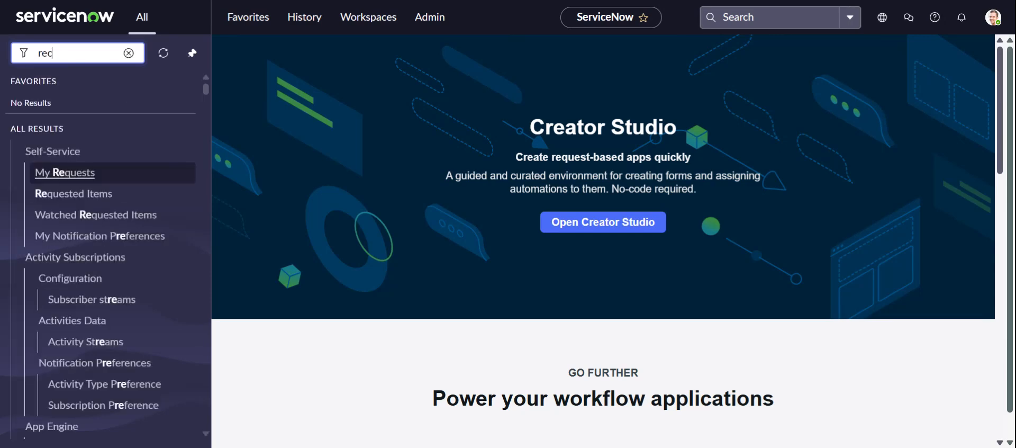
{"action": "type", "text": "d"}
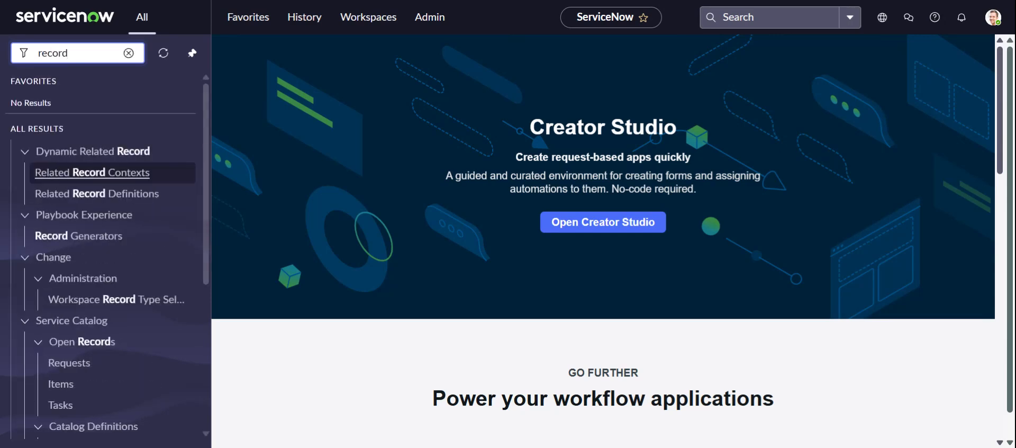
{"action": "type", "text": " pro"}
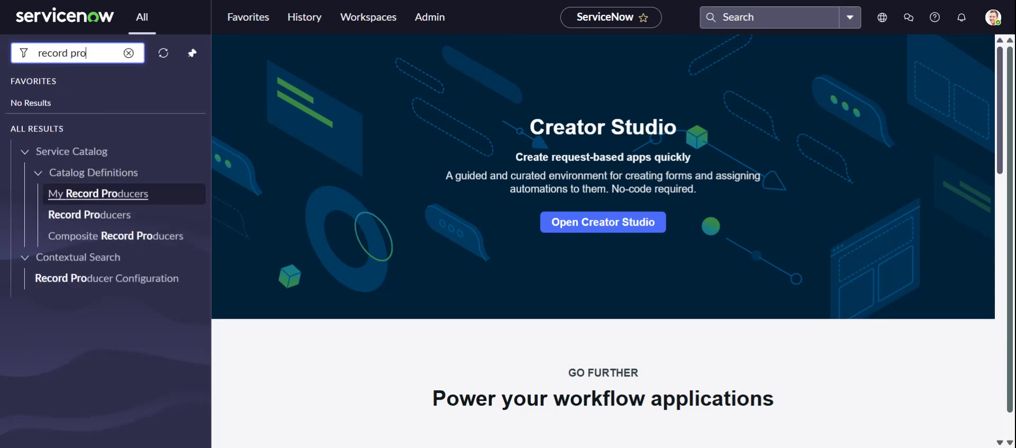
{"action": "type", "text": "ducer"}
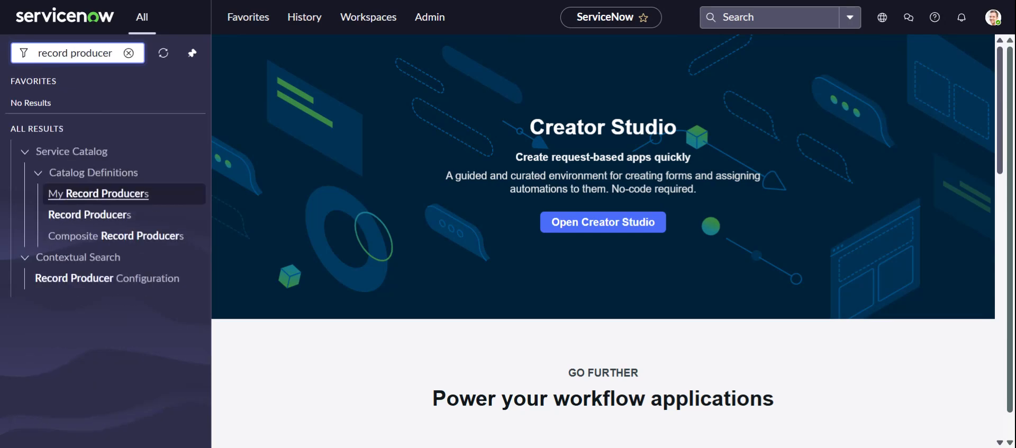
{"action": "left_click", "coordinate": [109, 215]}
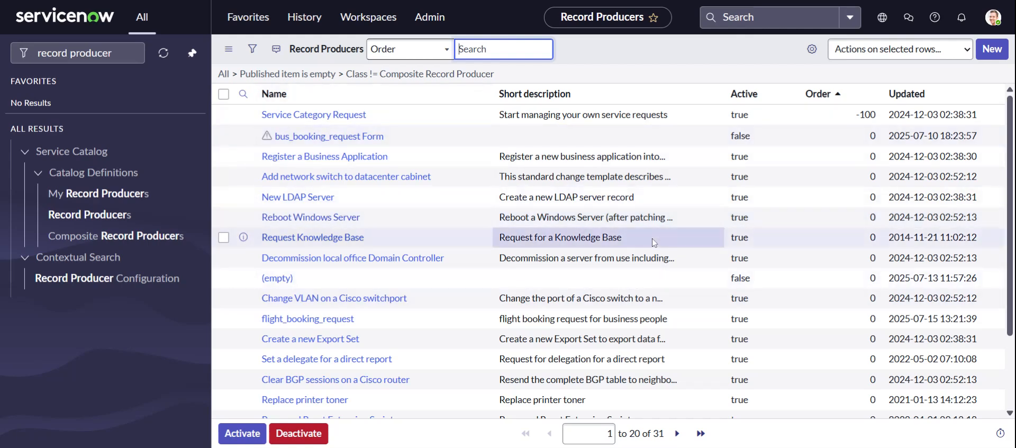
Create a new record producer named Hotel_facilities that targets the Incident [incident] table
{"action": "left_click", "coordinate": [992, 51]}
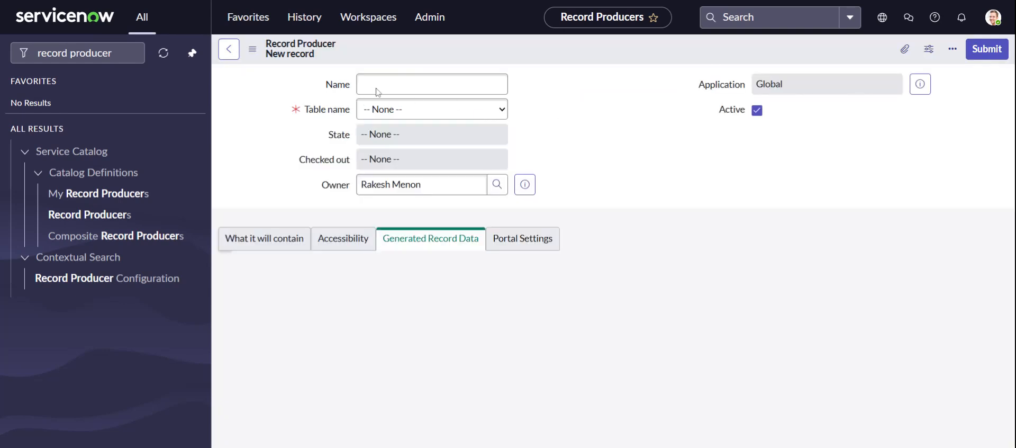
{"action": "left_click", "coordinate": [416, 91]}
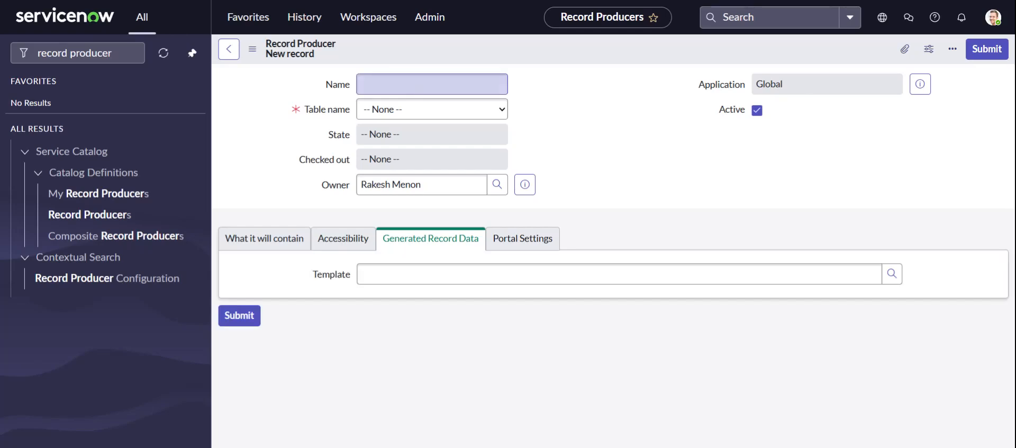
{"action": "type", "text": "Hotel_"}
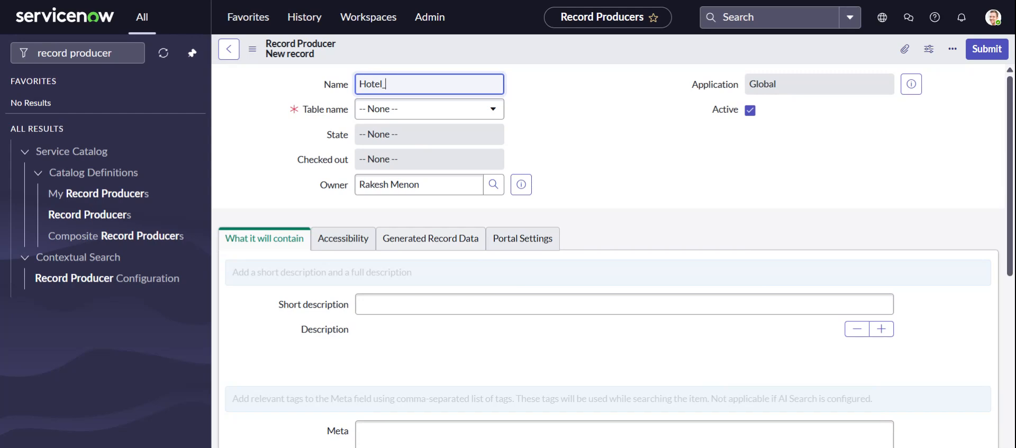
{"action": "type", "text": "facilities"}
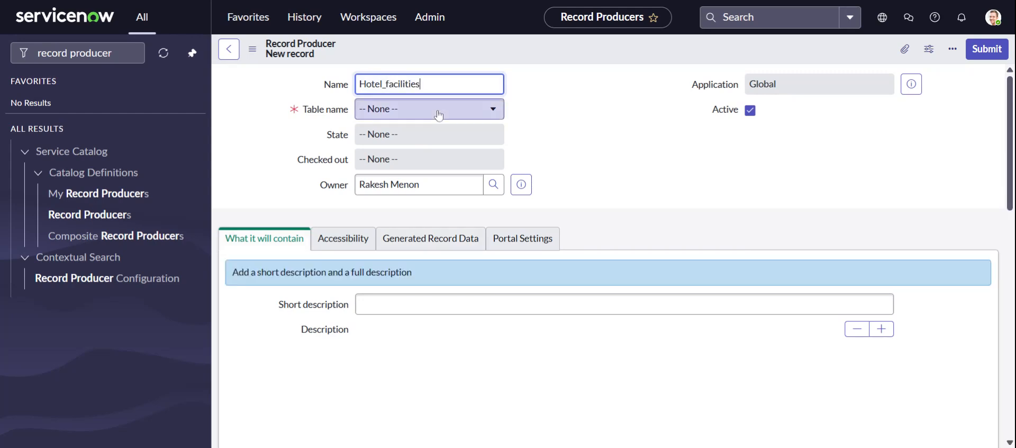
{"action": "left_click", "coordinate": [438, 113]}
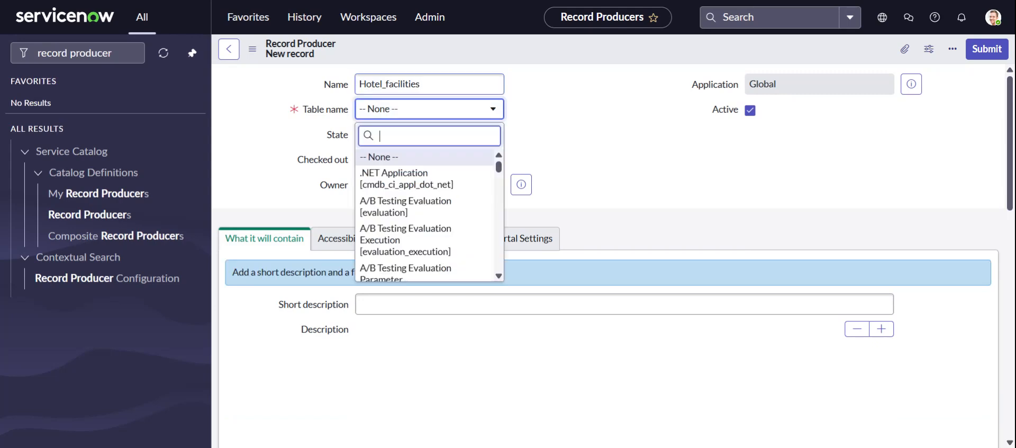
{"action": "type", "text": "incident"}
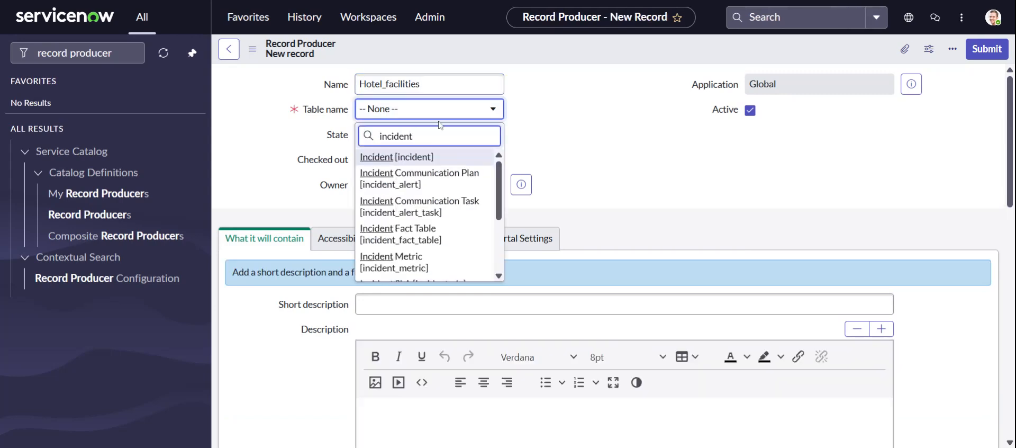
{"action": "left_click", "coordinate": [447, 156]}
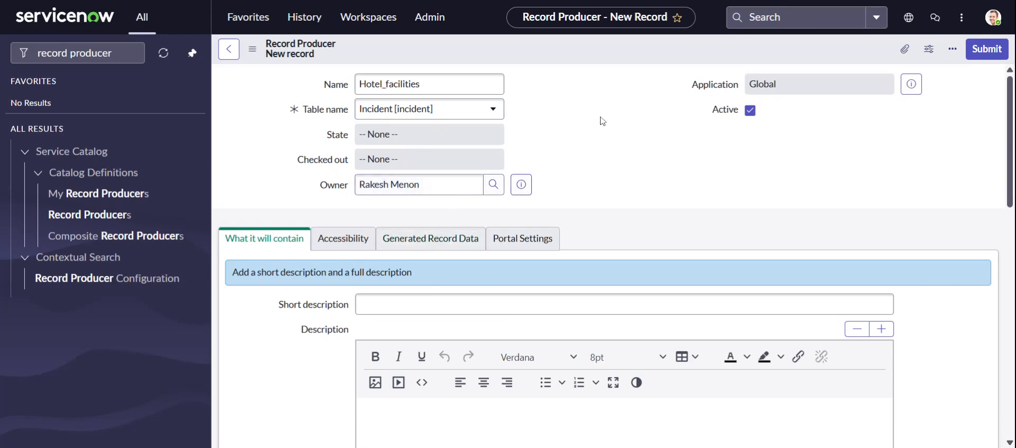
Review the accessibility, portal and generated record data settings, and save the new record producer
{"action": "scroll", "coordinate": [646, 159], "scroll_direction": "down", "scroll_amount": 3}
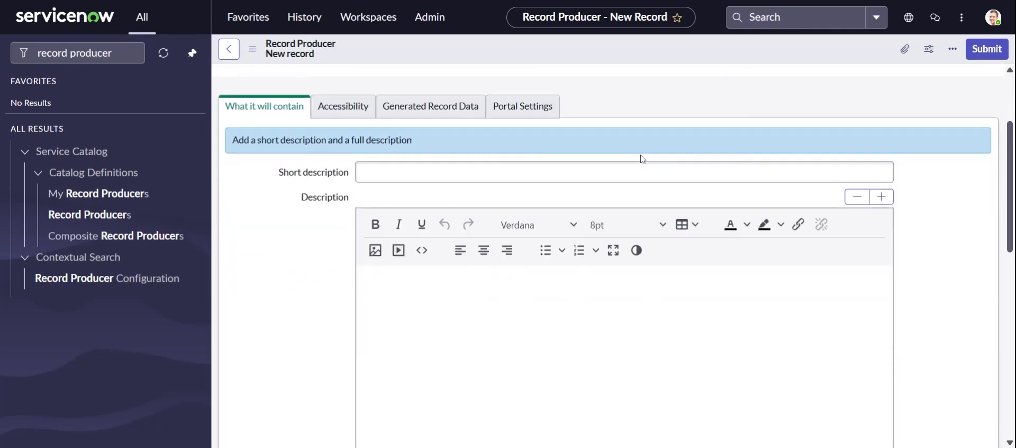
{"action": "left_click", "coordinate": [351, 108]}
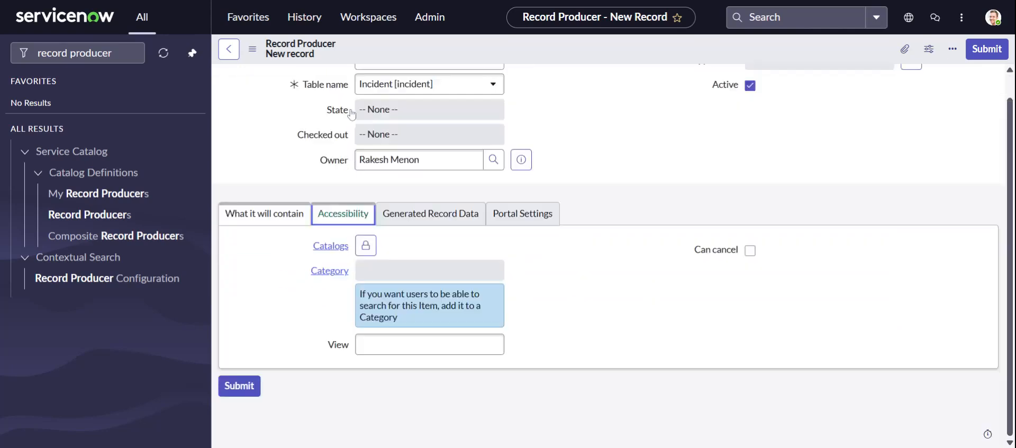
{"action": "left_click", "coordinate": [430, 213]}
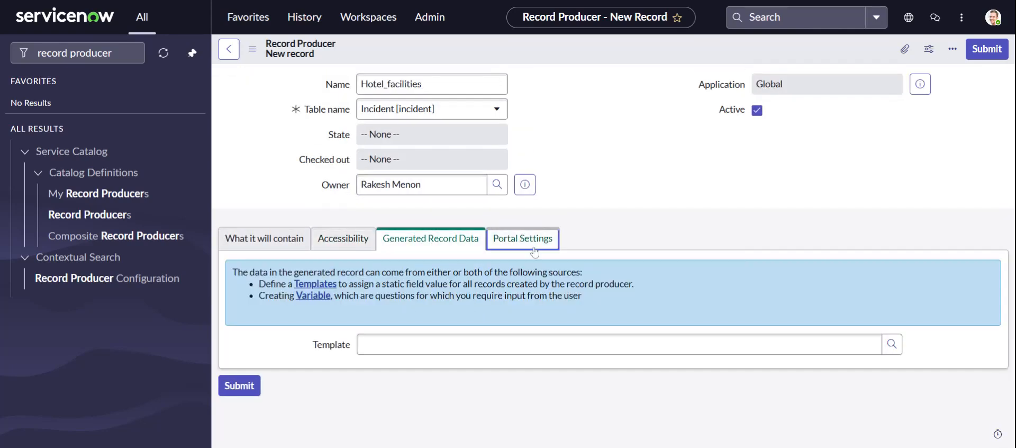
{"action": "left_click", "coordinate": [534, 248]}
{"action": "left_click", "coordinate": [445, 241]}
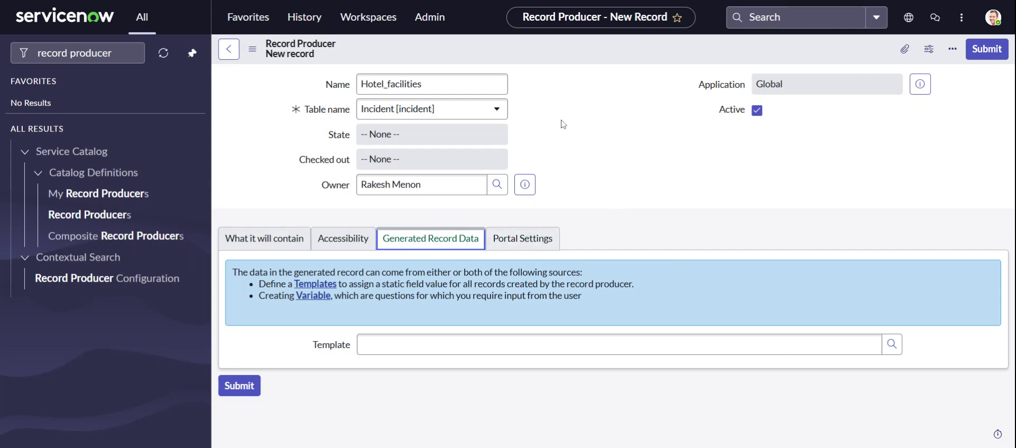
{"action": "right_click", "coordinate": [571, 53]}
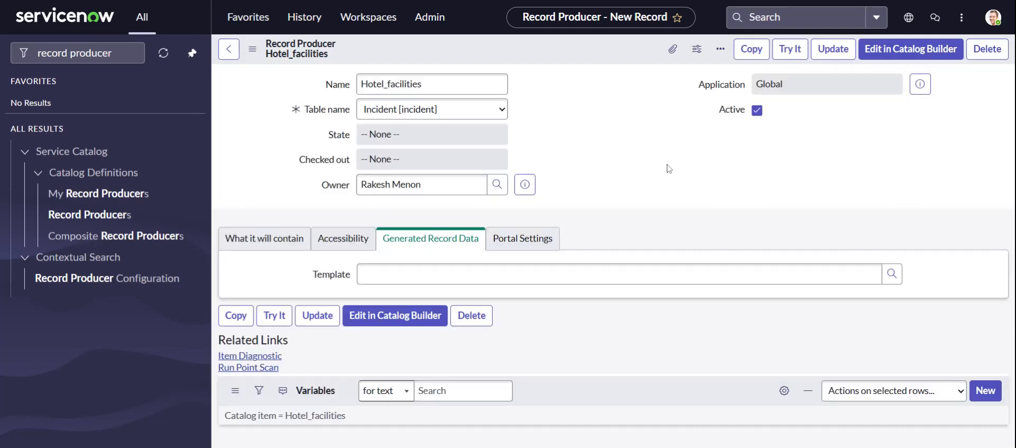
Start a new variable for Hotel_facilities and review its question, annotation, type specification, default value and auto-populate settings
{"action": "scroll", "coordinate": [668, 169], "scroll_direction": "down", "scroll_amount": 5}
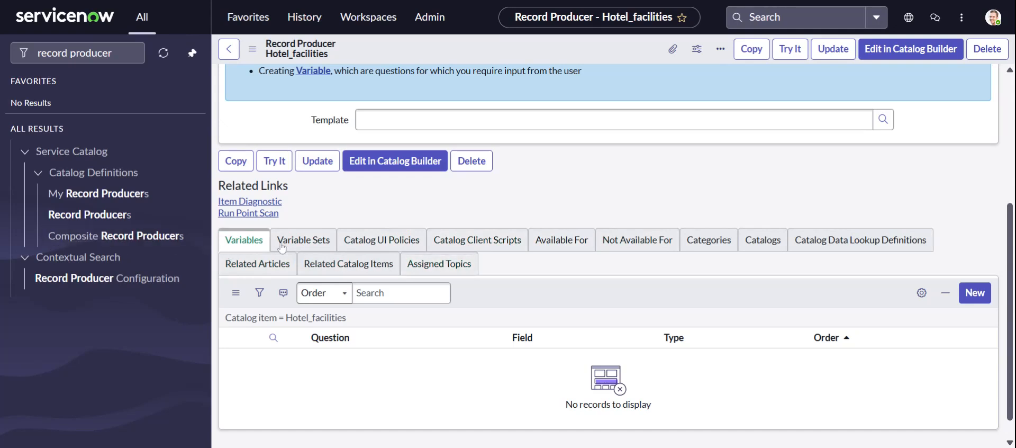
{"action": "left_click", "coordinate": [976, 292]}
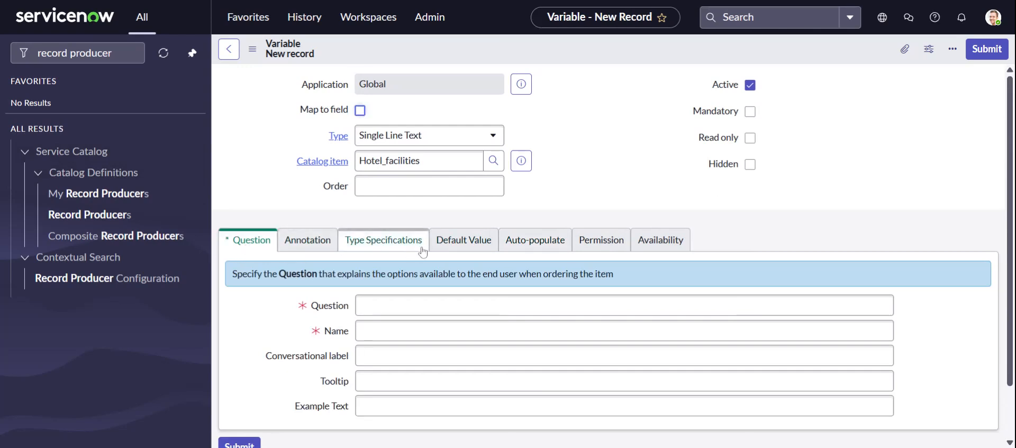
{"action": "left_click", "coordinate": [531, 245]}
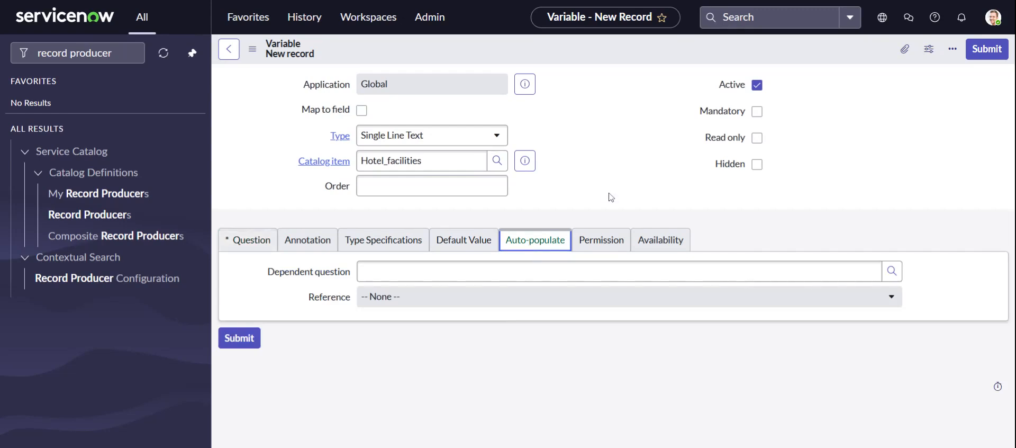
{"action": "left_click", "coordinate": [252, 241]}
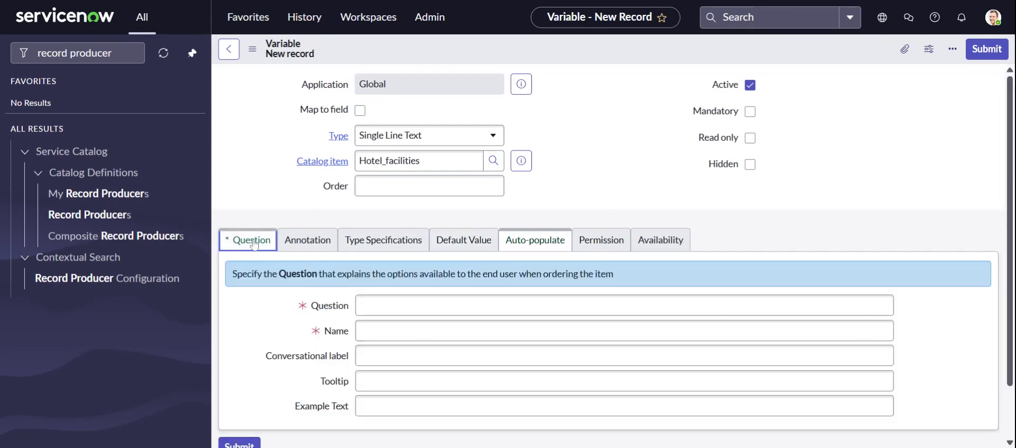
{"action": "left_click", "coordinate": [307, 241]}
{"action": "left_click", "coordinate": [390, 249]}
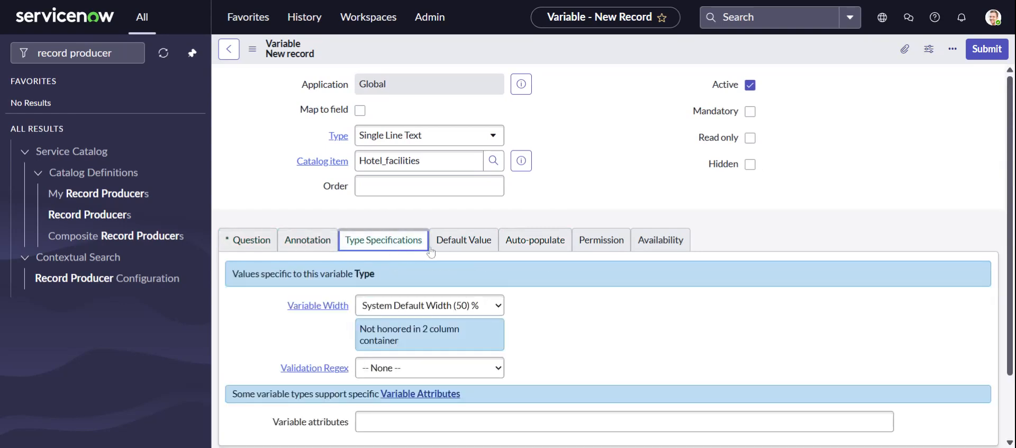
{"action": "left_click", "coordinate": [476, 242]}
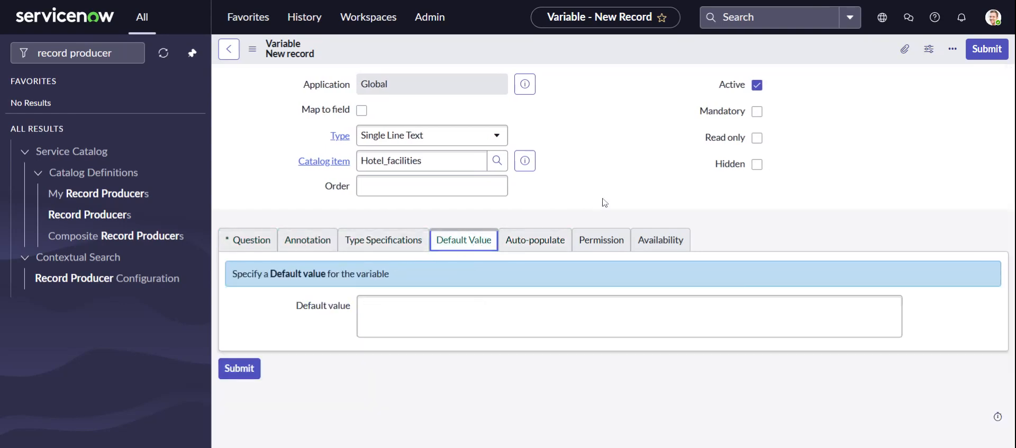
{"action": "left_click", "coordinate": [550, 237]}
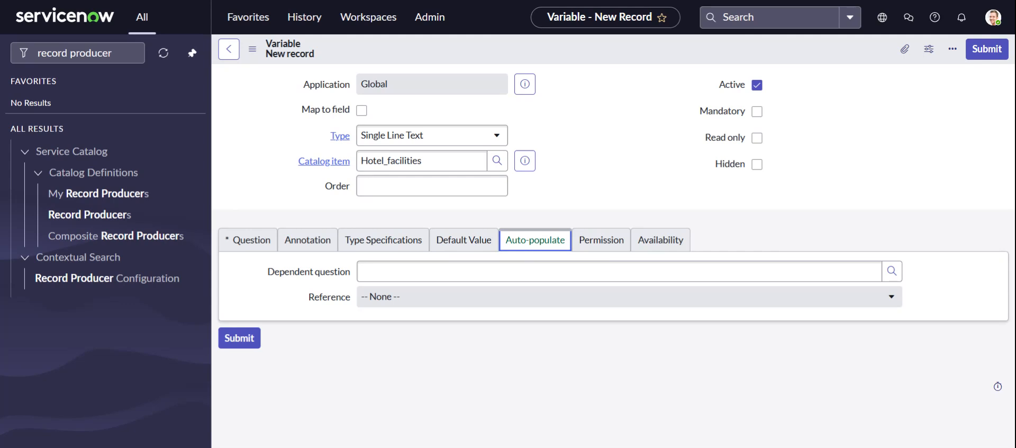
Set the new variable's type to Reference
{"action": "left_click", "coordinate": [398, 139]}
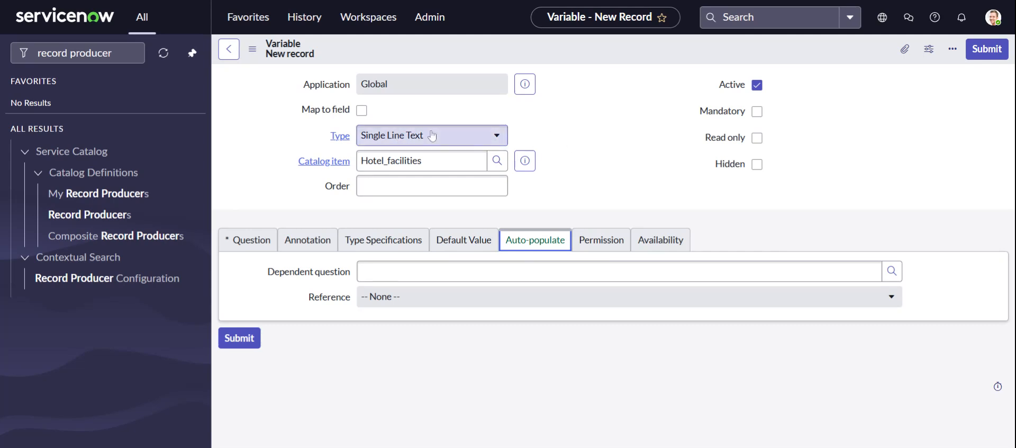
{"action": "type", "text": "refere"}
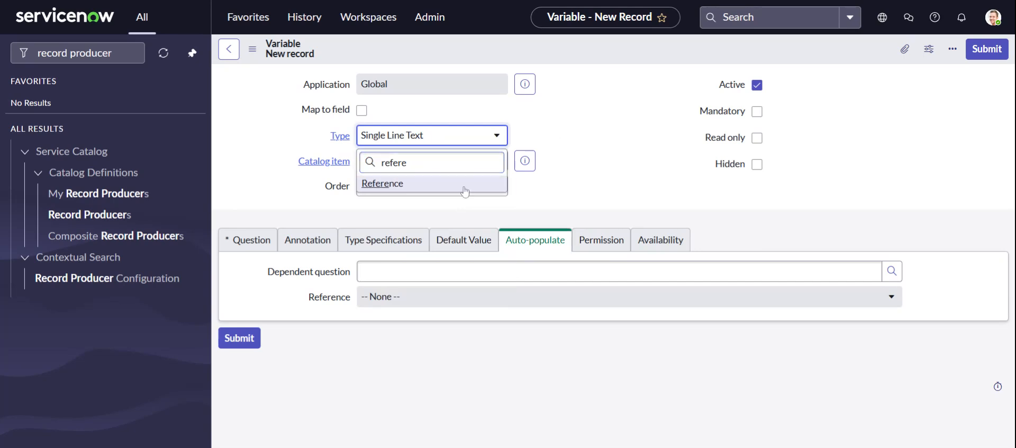
{"action": "key", "text": "Return"}
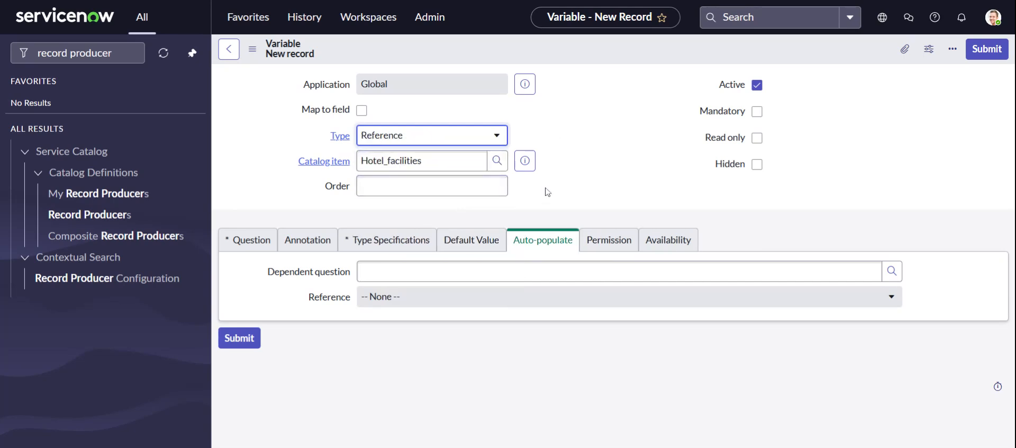
Make the variable reference the User [sys_user] table in its type specifications
{"action": "left_click", "coordinate": [391, 243]}
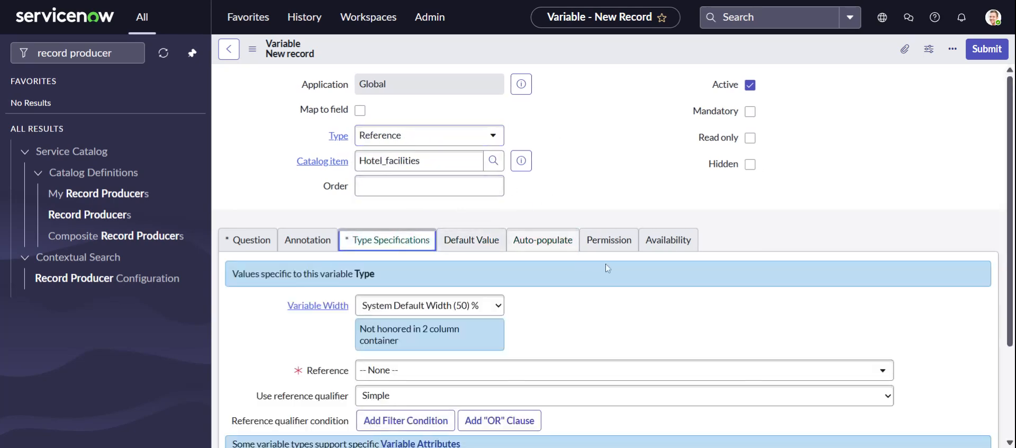
{"action": "scroll", "coordinate": [582, 268], "scroll_direction": "down", "scroll_amount": 2}
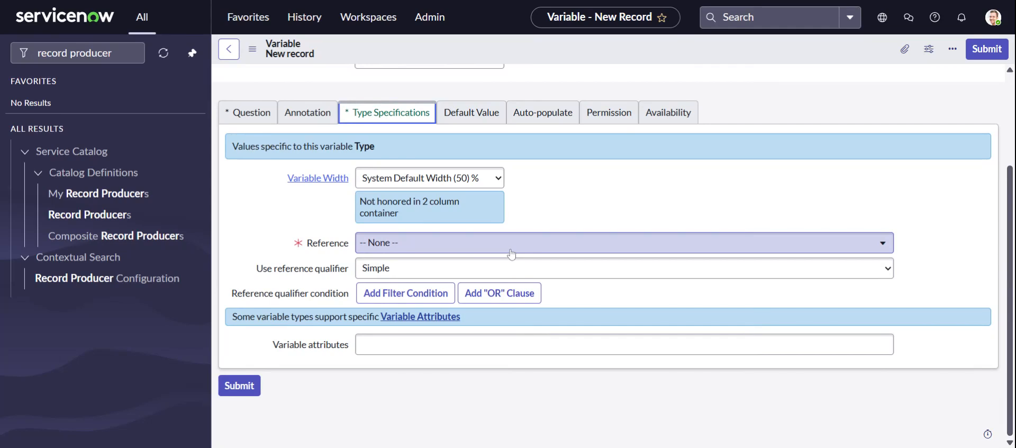
{"action": "left_click", "coordinate": [511, 253]}
{"action": "type", "text": "s"}
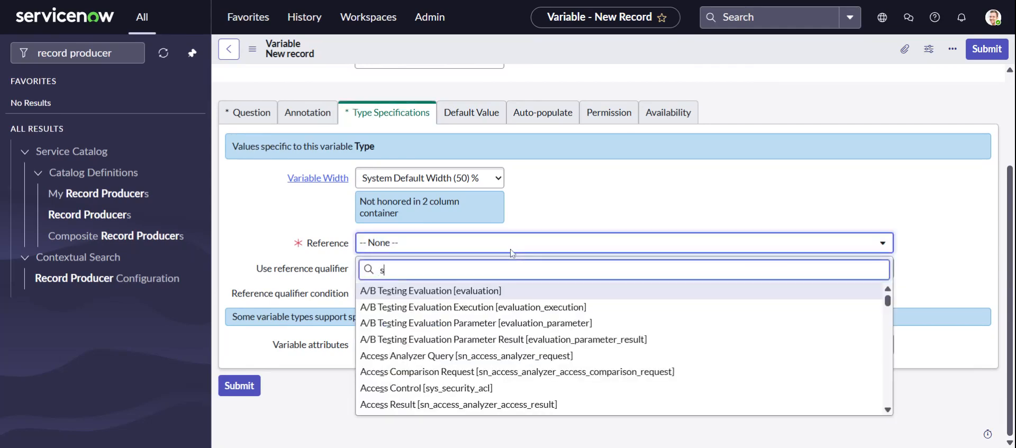
{"action": "type", "text": "ys_user"}
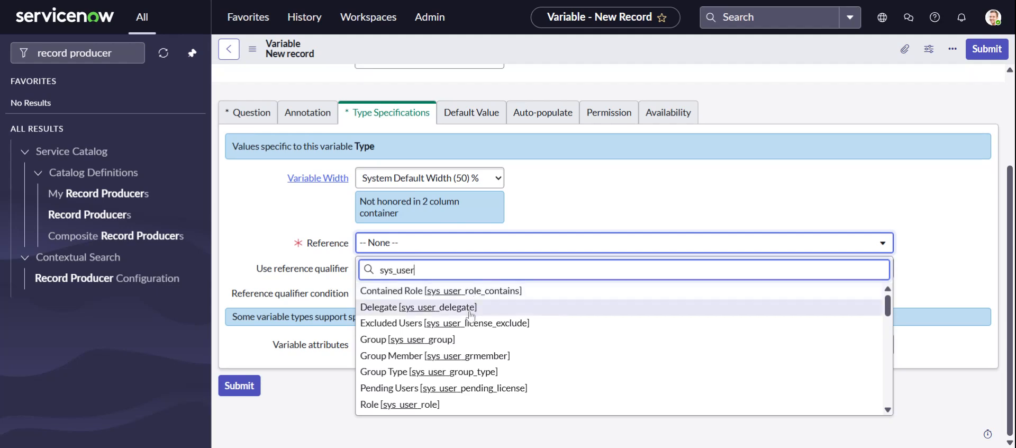
{"action": "key", "text": "Down"}
{"action": "key", "text": "Down"}
{"action": "key", "text": "Down"}
{"action": "key", "text": "Down"}
{"action": "key", "text": "Down"}
{"action": "key", "text": "Down"}
{"action": "key", "text": "Down"}
{"action": "key", "text": "Down"}
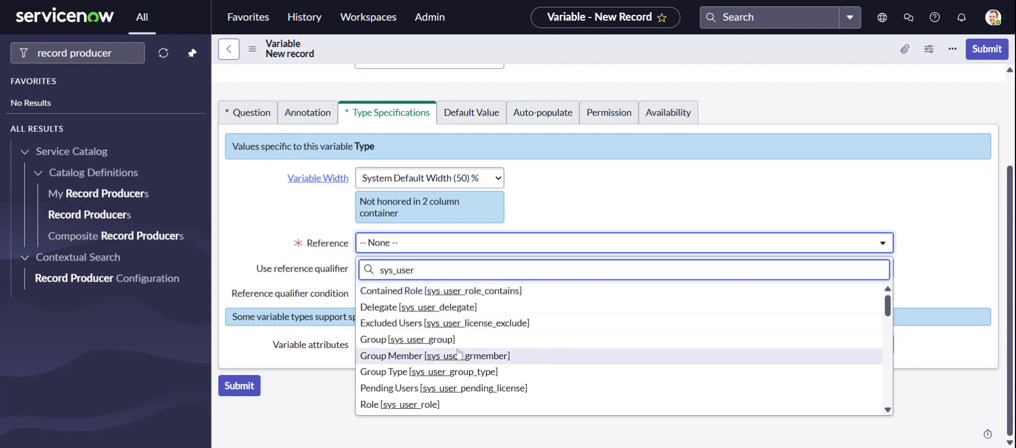
{"action": "key", "text": "Down"}
{"action": "key", "text": "Down"}
{"action": "key", "text": "Down"}
{"action": "key", "text": "Down"}
{"action": "key", "text": "Down"}
{"action": "key", "text": "Down"}
{"action": "key", "text": "Down"}
{"action": "key", "text": "Down"}
{"action": "key", "text": "Down"}
{"action": "key", "text": "Down"}
{"action": "key", "text": "Down"}
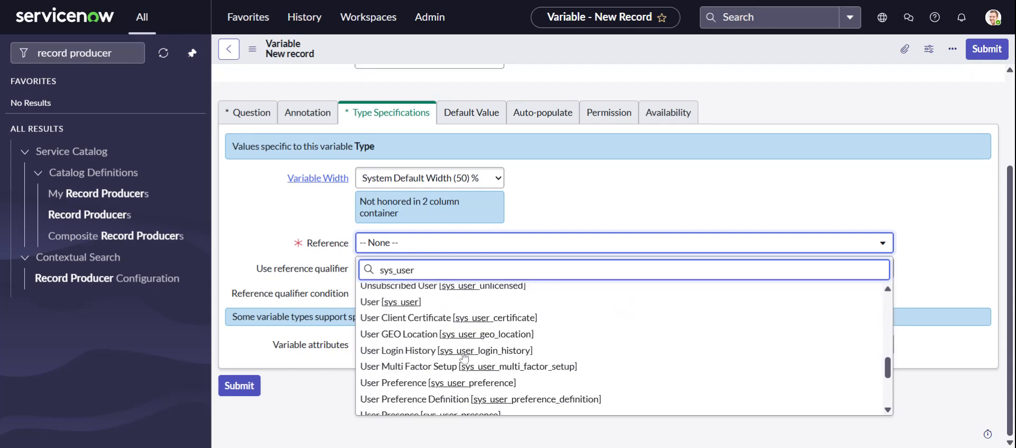
{"action": "left_click", "coordinate": [385, 304]}
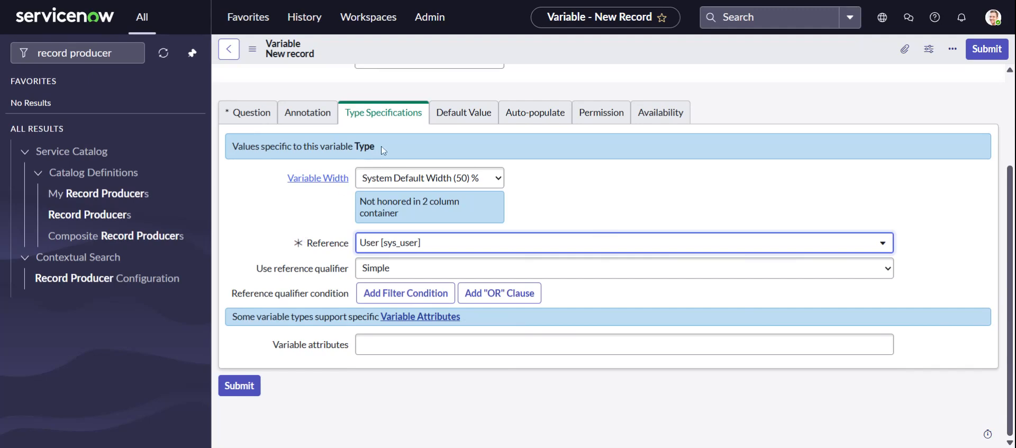
Enter Request_for as the variable's question and request_for as its name
{"action": "scroll", "coordinate": [265, 223], "scroll_direction": "up", "scroll_amount": 3}
{"action": "left_click", "coordinate": [254, 245]}
{"action": "left_click", "coordinate": [520, 305]}
{"action": "type", "text": "R"}
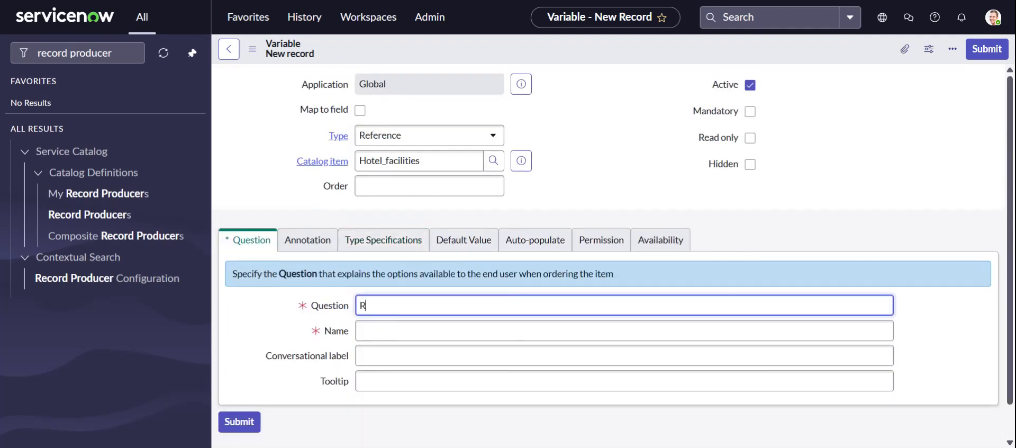
{"action": "type", "text": "equest_for"}
{"action": "left_click", "coordinate": [303, 325]}
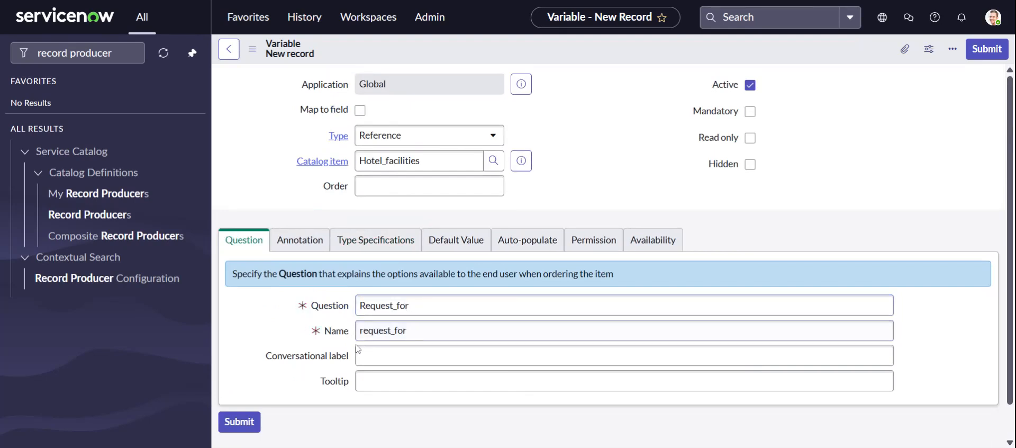
{"action": "left_click", "coordinate": [256, 332]}
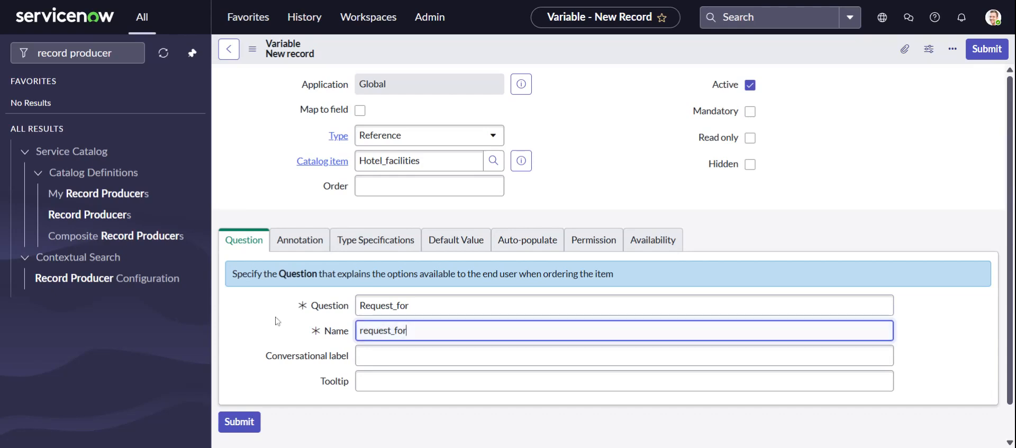
Look over the variable's annotation and type specification settings, and set its default value to "name"
{"action": "left_click", "coordinate": [302, 241]}
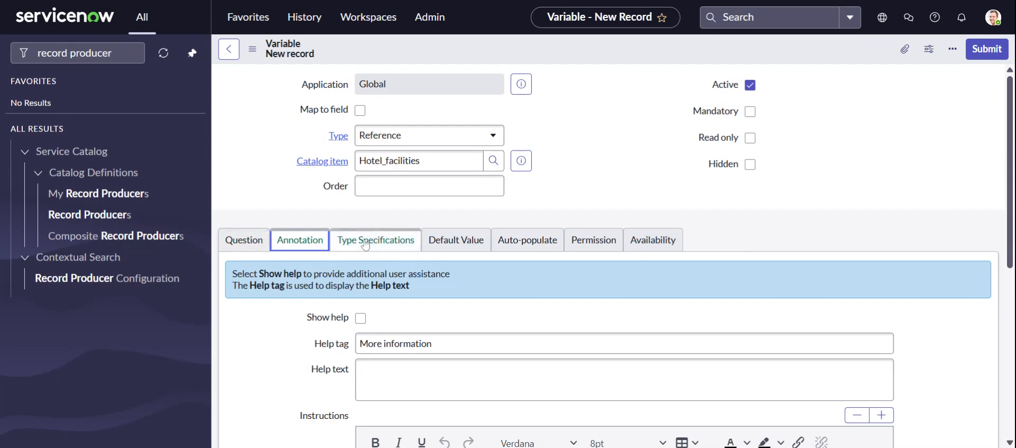
{"action": "scroll", "coordinate": [320, 359], "scroll_direction": "down", "scroll_amount": 2}
{"action": "scroll", "coordinate": [320, 360], "scroll_direction": "down", "scroll_amount": 2}
{"action": "scroll", "coordinate": [328, 317], "scroll_direction": "up", "scroll_amount": 3}
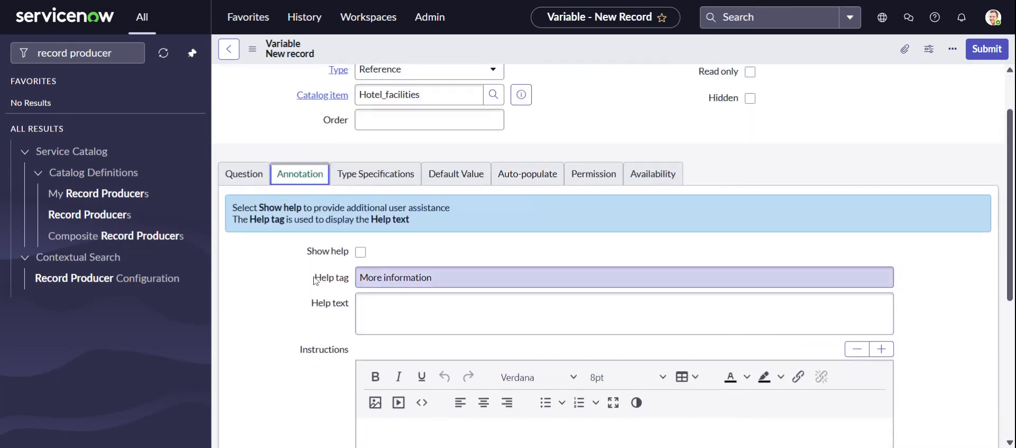
{"action": "left_click", "coordinate": [376, 173]}
{"action": "scroll", "coordinate": [650, 262], "scroll_direction": "down", "scroll_amount": 1}
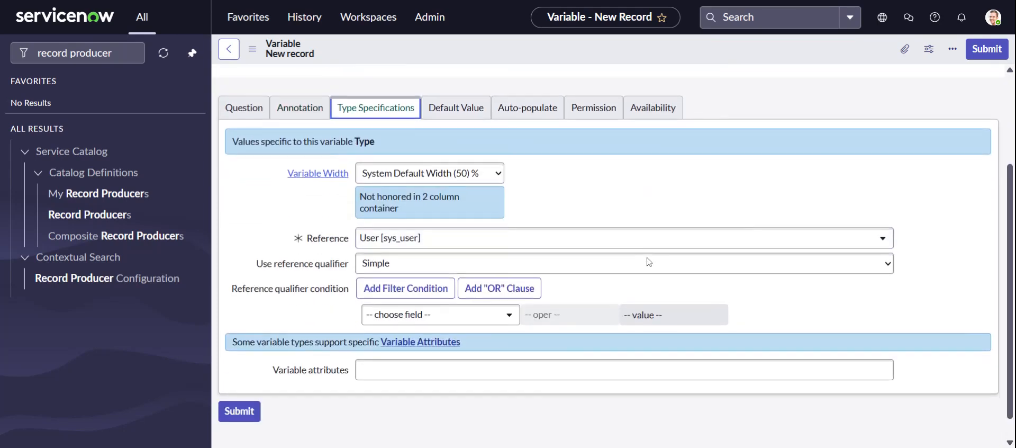
{"action": "left_click", "coordinate": [455, 108]}
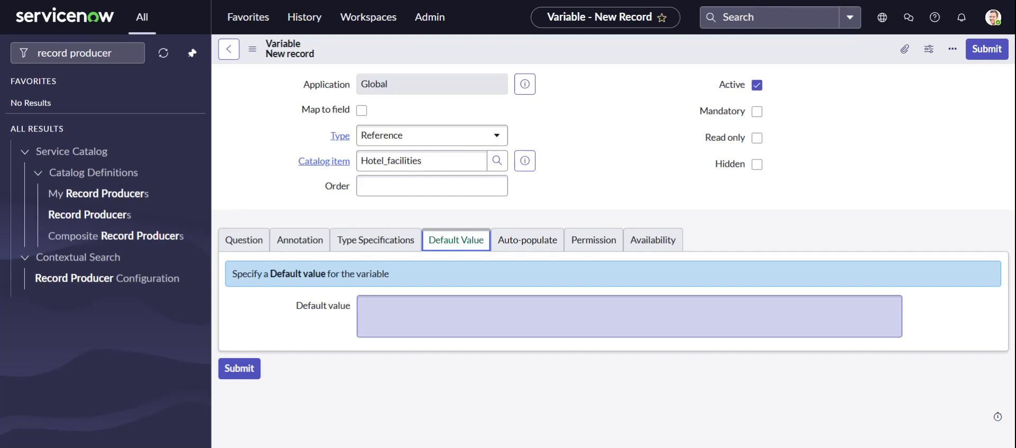
{"action": "left_click", "coordinate": [477, 316]}
{"action": "type", "text": "name"}
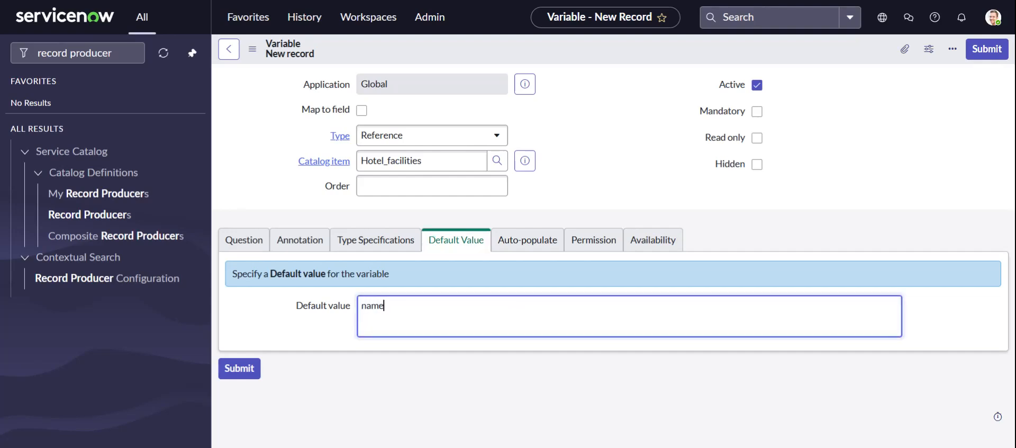
{"action": "left_click", "coordinate": [317, 330]}
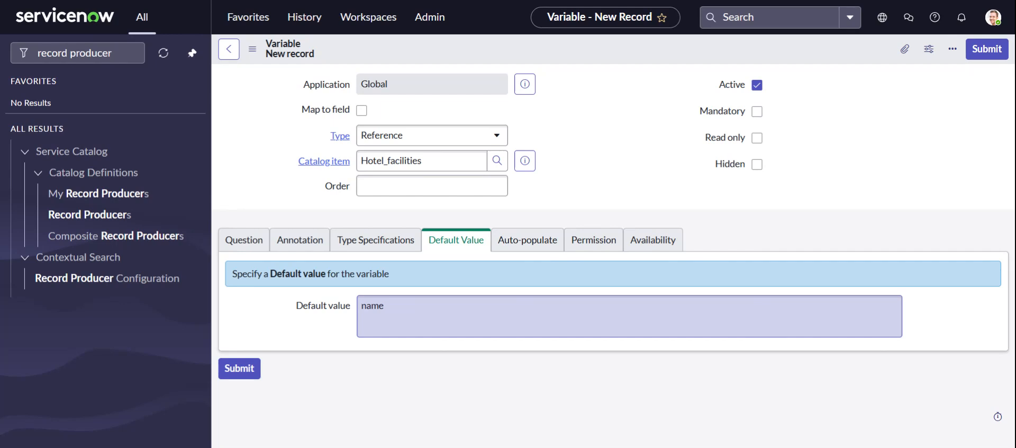
Set the Request_for variable's order to 100 and submit the variable after checking its auto-populate and question settings
{"action": "left_click", "coordinate": [550, 238]}
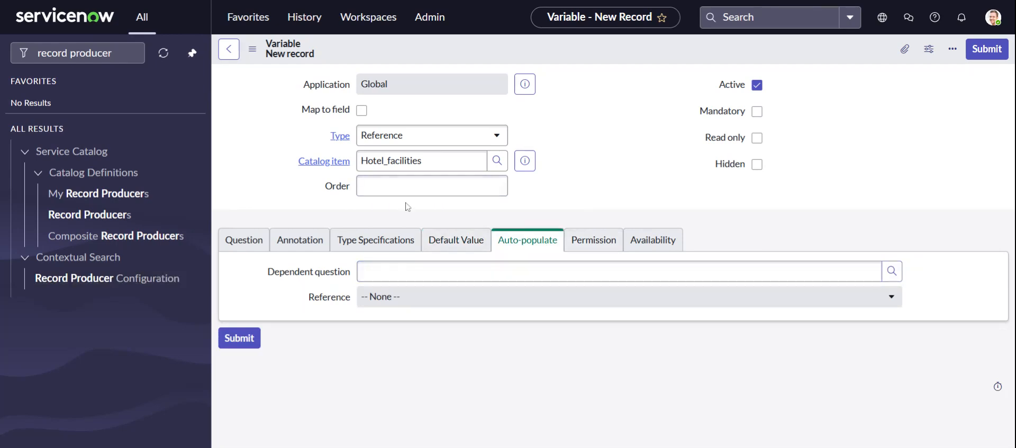
{"action": "left_click", "coordinate": [504, 186]}
{"action": "type", "text": "00"}
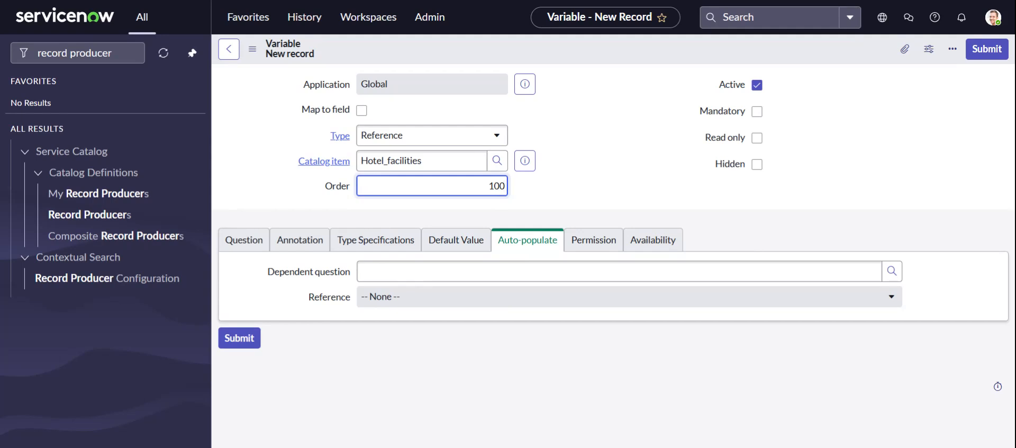
{"action": "left_click", "coordinate": [590, 159]}
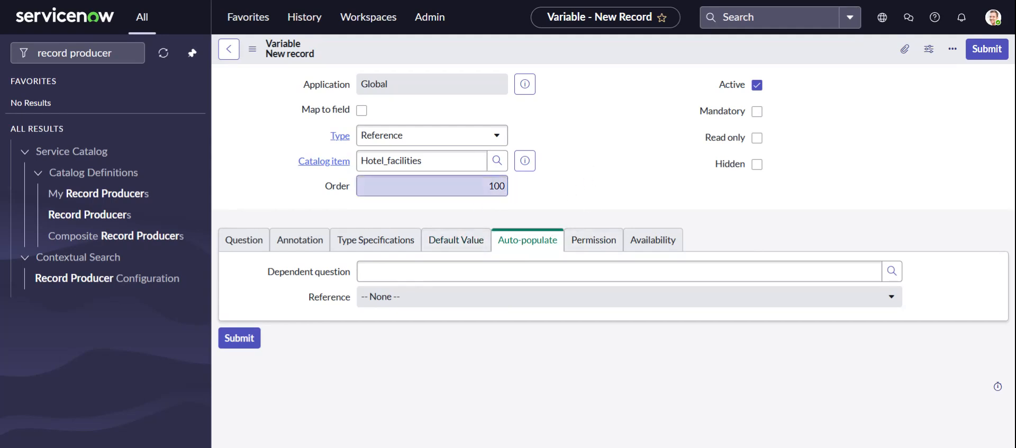
{"action": "left_click", "coordinate": [242, 240]}
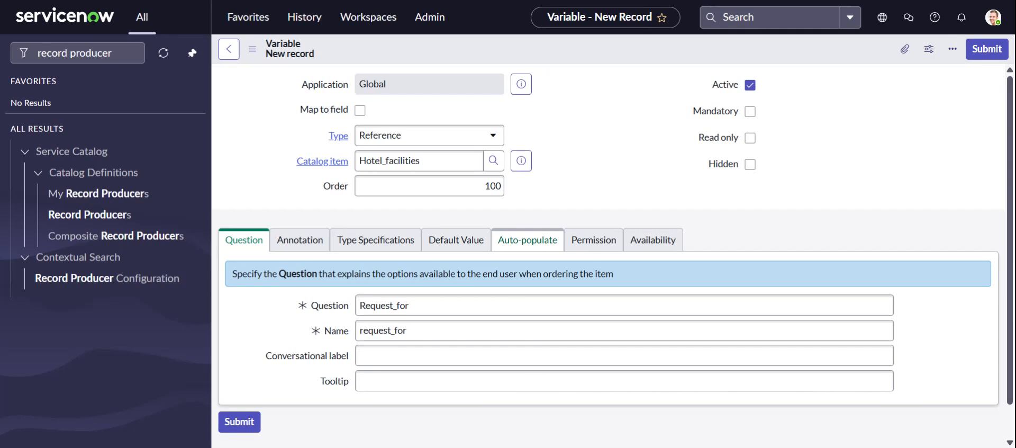
{"action": "left_click", "coordinate": [985, 53]}
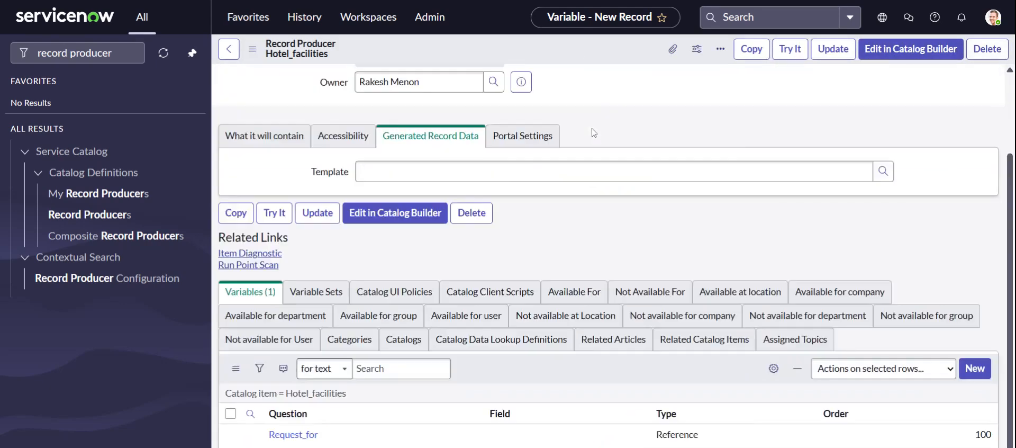
Start another variable for Hotel_facilities with the type Reference and order 200
{"action": "scroll", "coordinate": [597, 222], "scroll_direction": "down", "scroll_amount": 4}
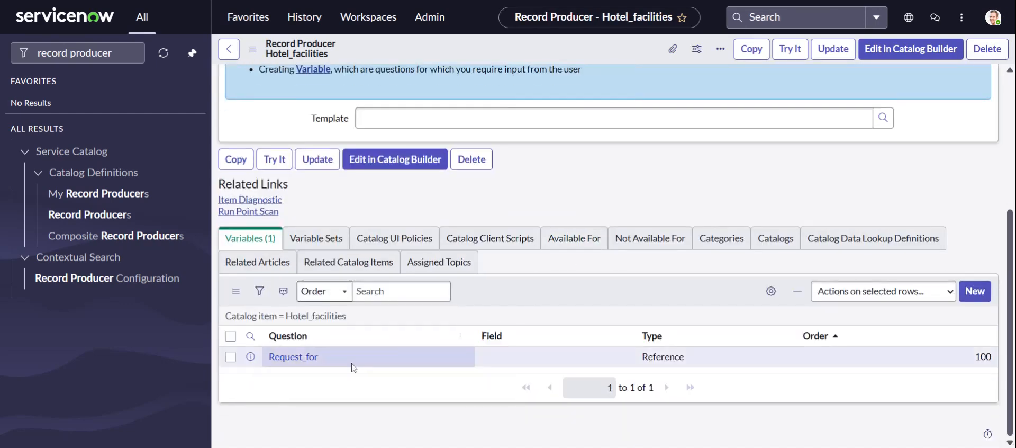
{"action": "left_click", "coordinate": [975, 292]}
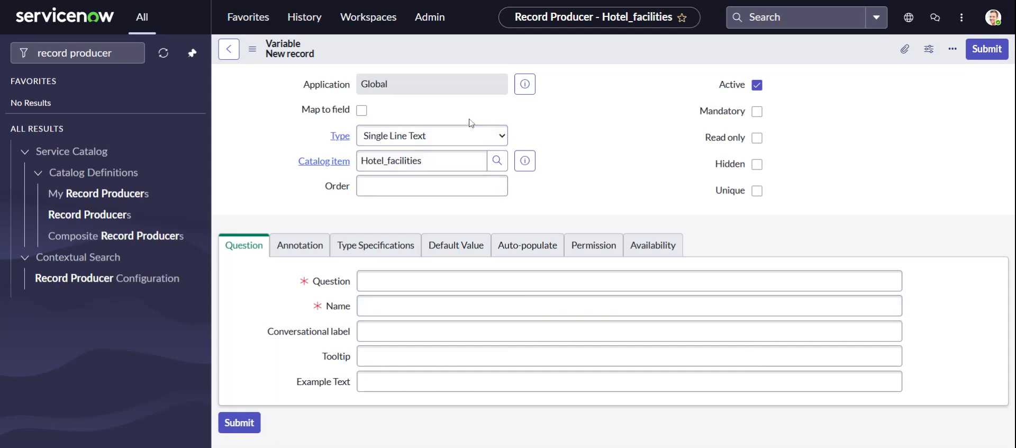
{"action": "left_click", "coordinate": [388, 136]}
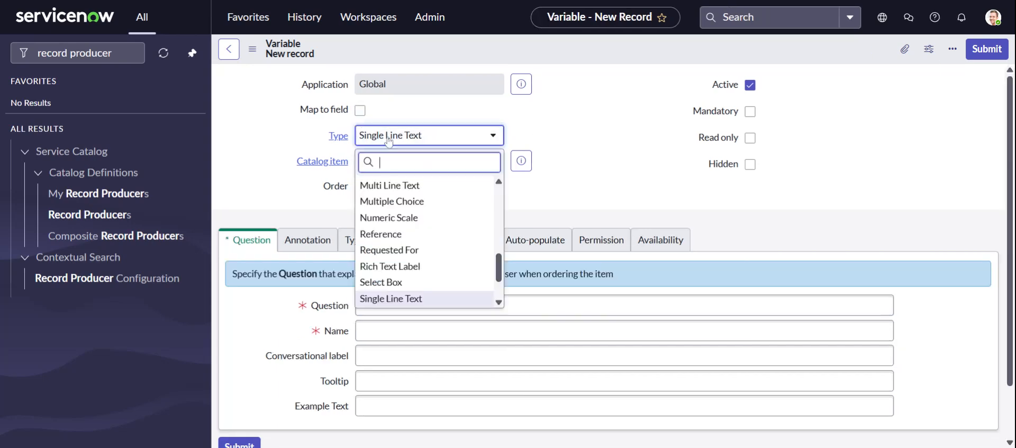
{"action": "type", "text": "refer"}
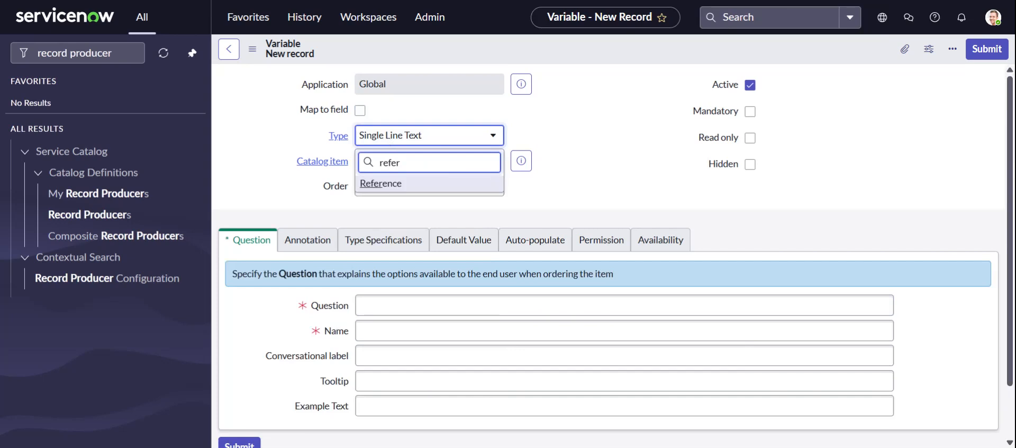
{"action": "left_click", "coordinate": [415, 185]}
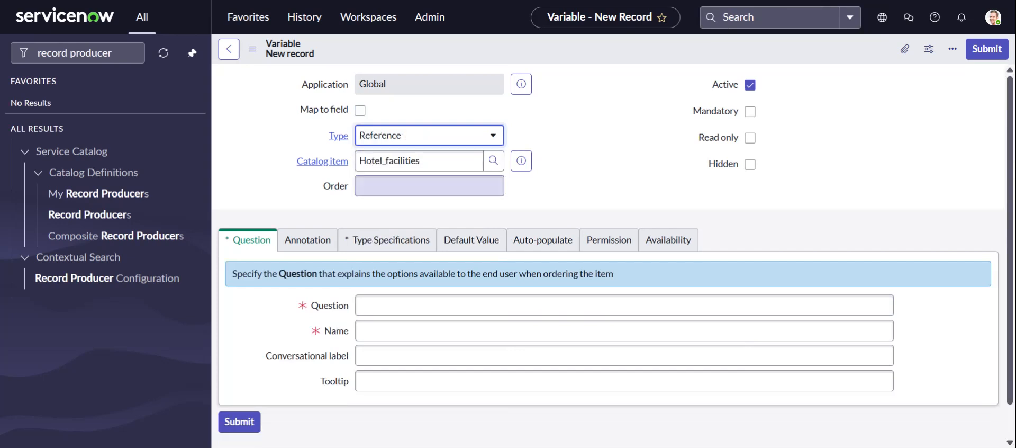
{"action": "left_click", "coordinate": [429, 185]}
{"action": "type", "text": "200"}
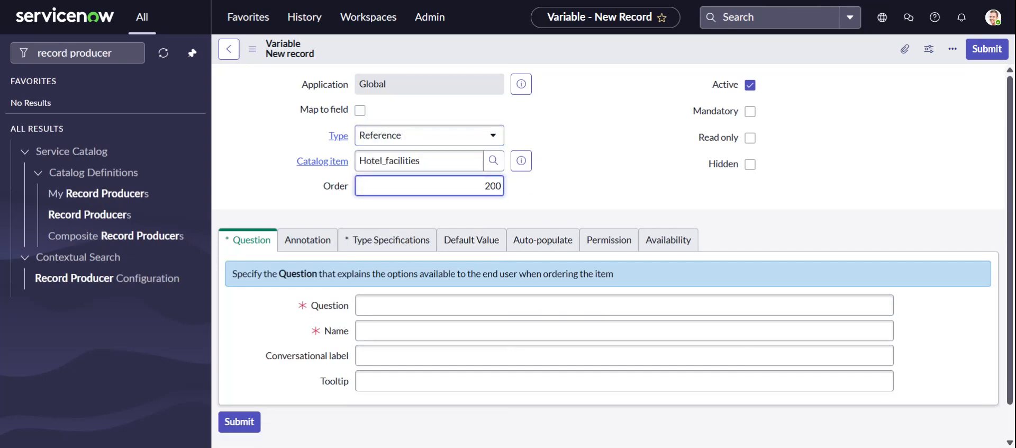
Make the second variable reference the User [sys_user] table in its type specifications
{"action": "left_click", "coordinate": [388, 241]}
{"action": "scroll", "coordinate": [635, 310], "scroll_direction": "down", "scroll_amount": 3}
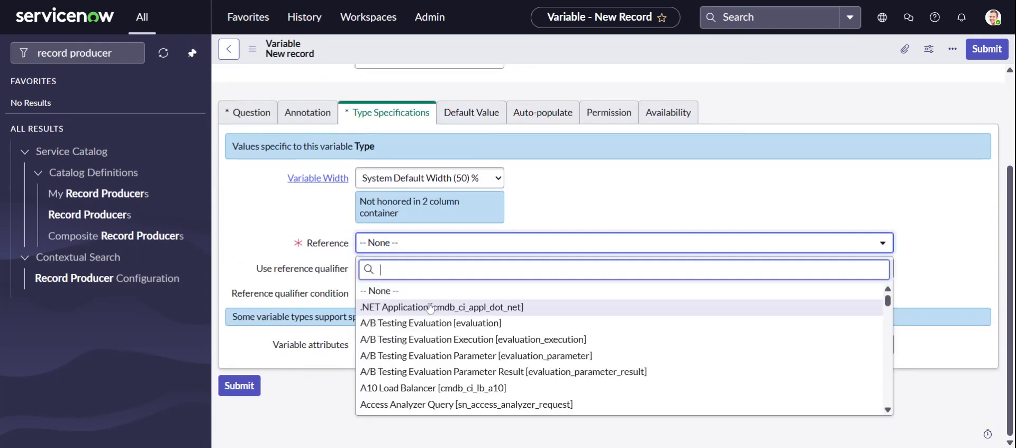
{"action": "type", "text": "sys_user"}
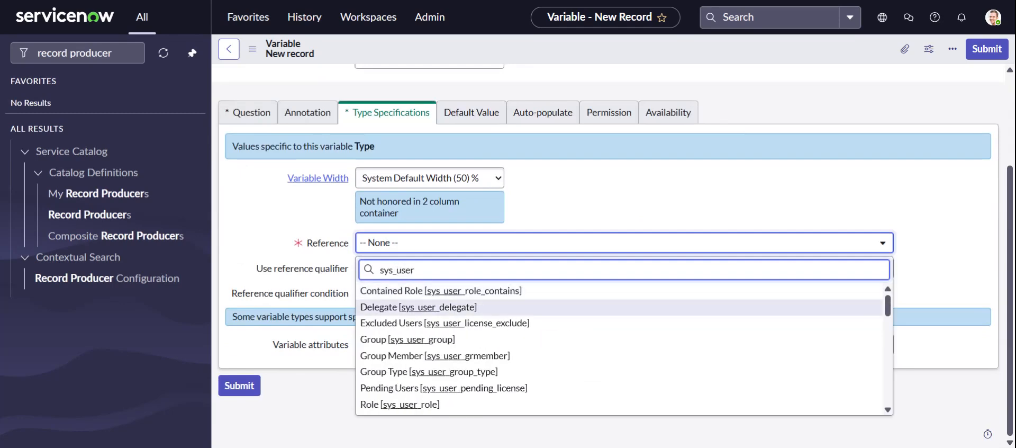
{"action": "scroll", "coordinate": [426, 321], "scroll_direction": "down", "scroll_amount": 10}
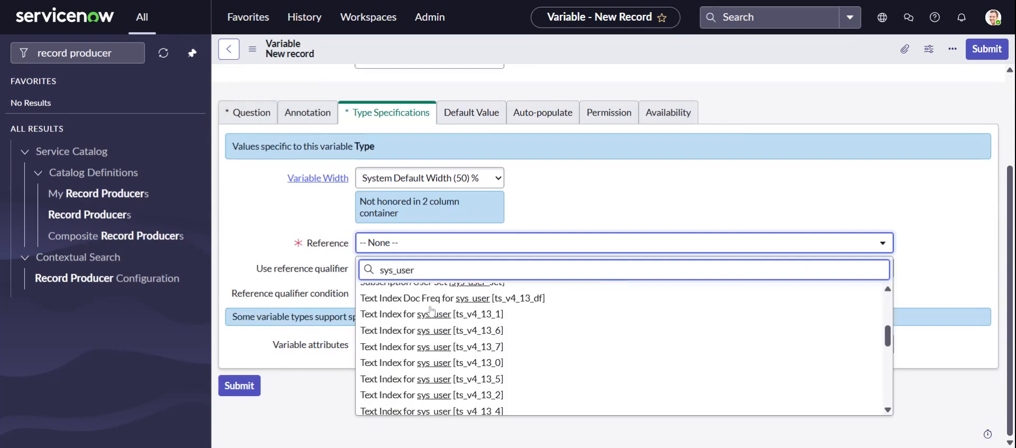
{"action": "left_click", "coordinate": [390, 364]}
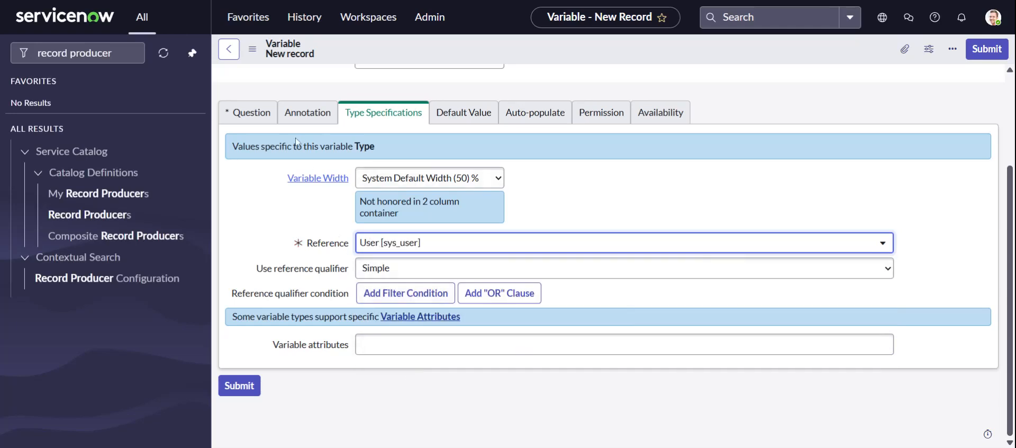
Enter user_department_field as both the question and the name of the second variable
{"action": "left_click", "coordinate": [243, 127]}
{"action": "type", "text": "D"}
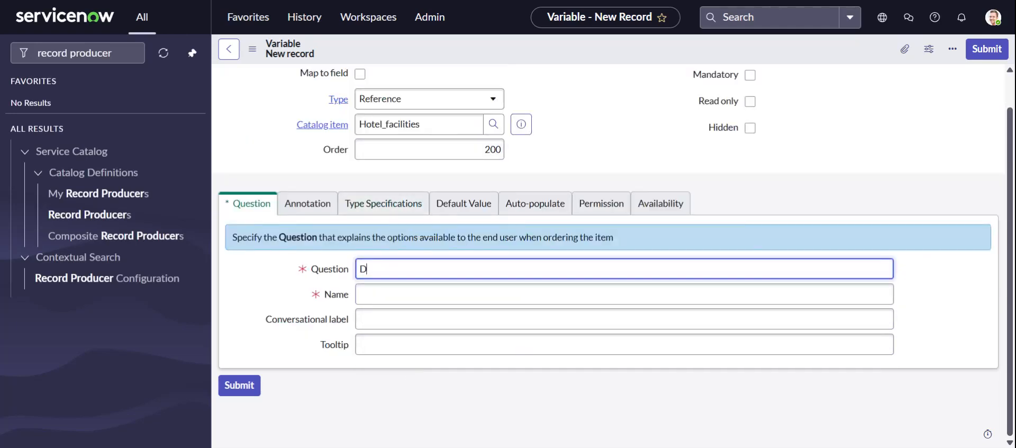
{"action": "type", "text": "Epartmen"}
{"action": "type", "text": "usser_"}
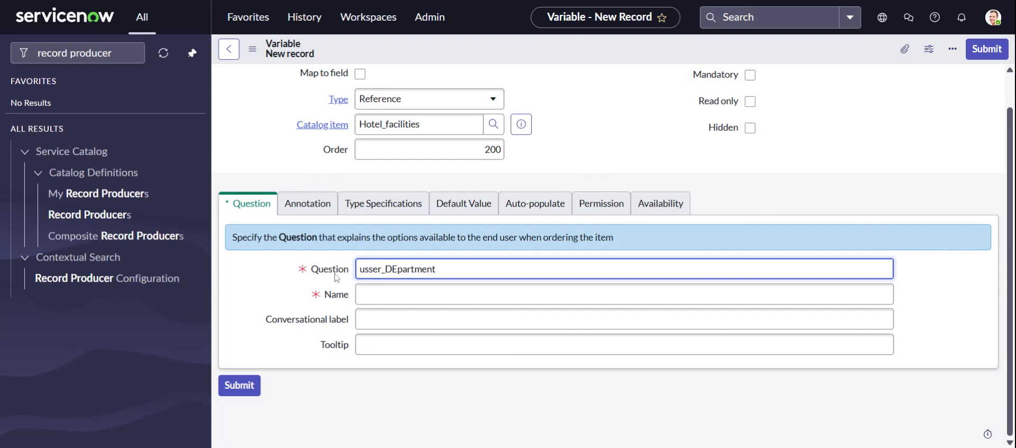
{"action": "left_click", "coordinate": [266, 273]}
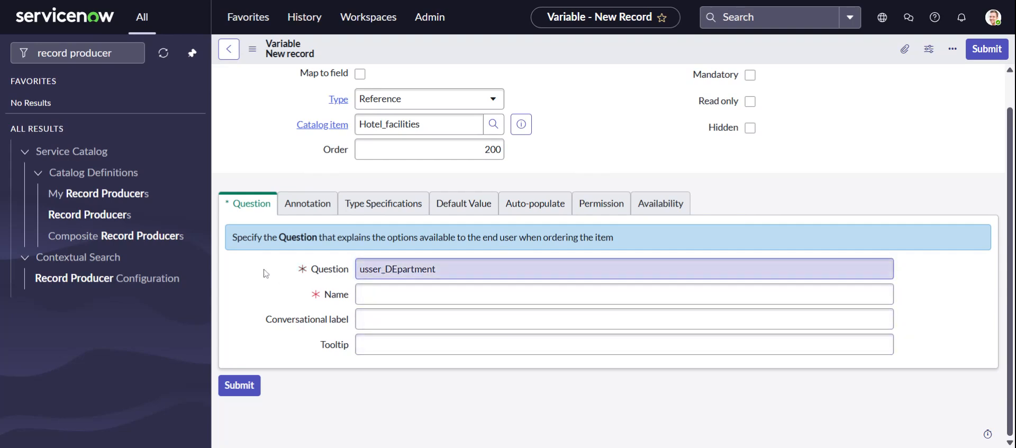
{"action": "key", "text": "Delete"}
{"action": "type", "text": "d"}
{"action": "left_click", "coordinate": [293, 297]}
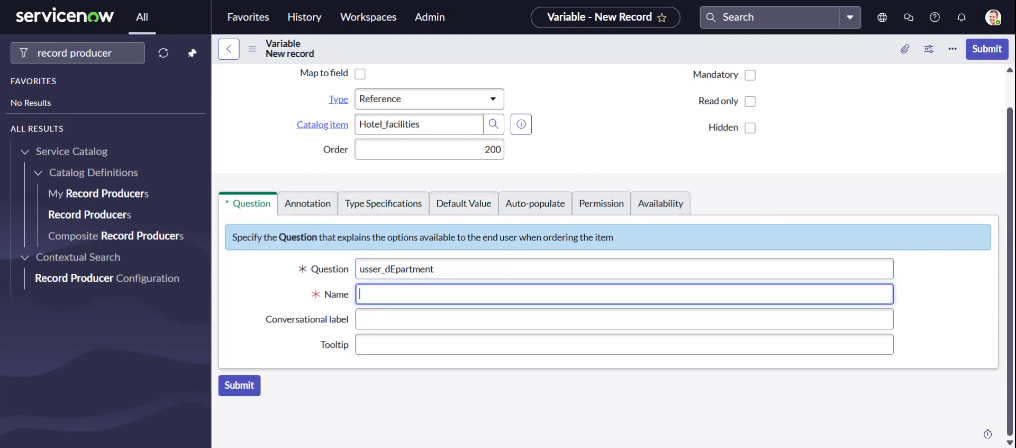
{"action": "left_click", "coordinate": [463, 204]}
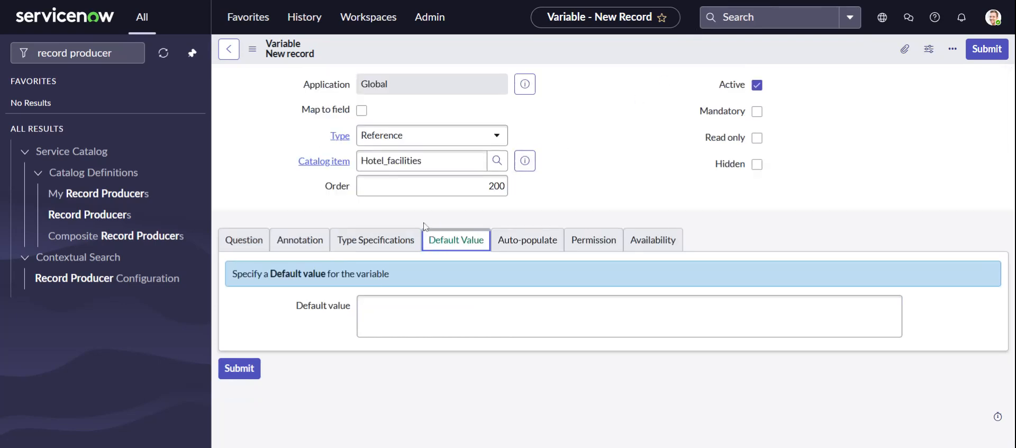
{"action": "left_click", "coordinate": [264, 242]}
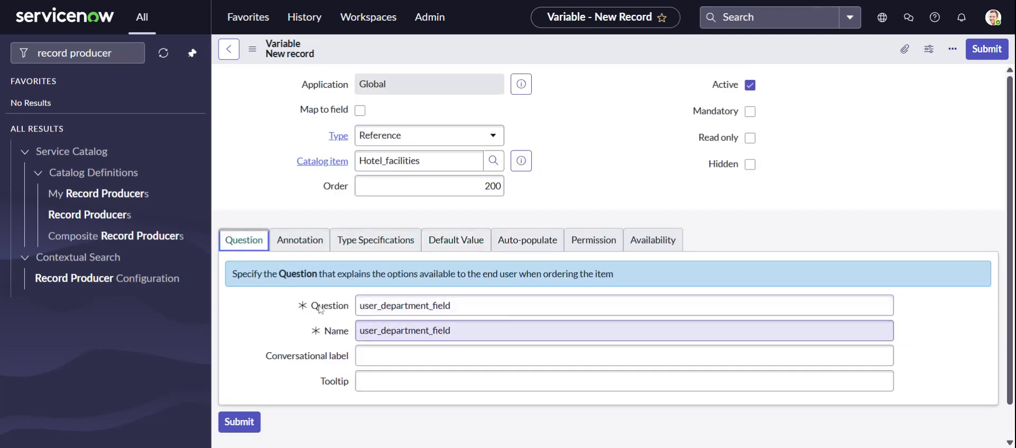
Auto-populate the second variable from the dependent question Request_for, using Department as the dot walk path
{"action": "left_click", "coordinate": [527, 241]}
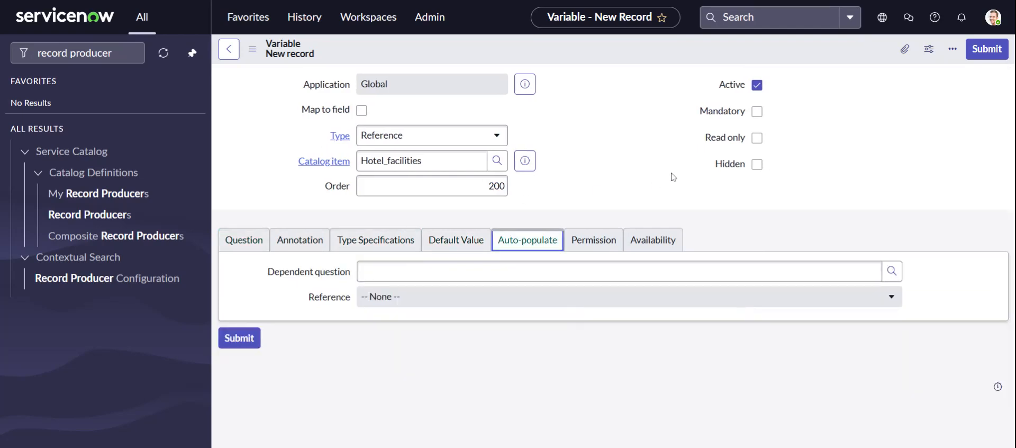
{"action": "left_click", "coordinate": [893, 275]}
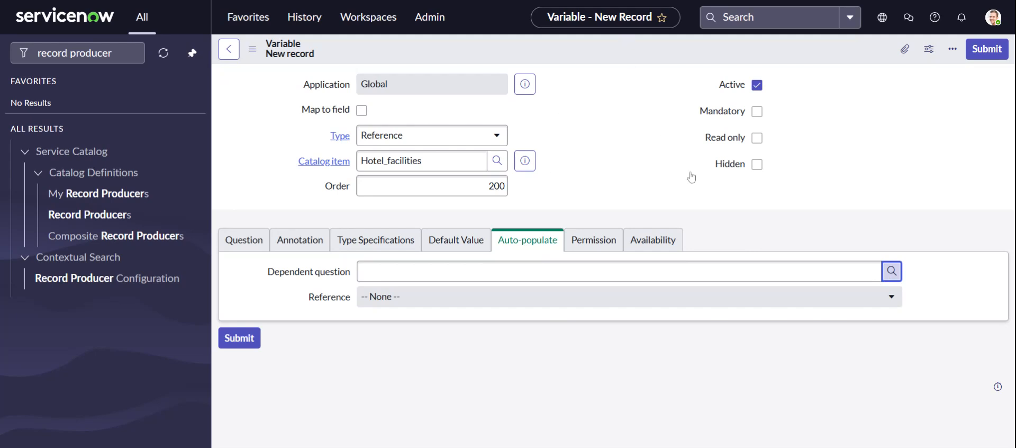
{"action": "left_click", "coordinate": [892, 279]}
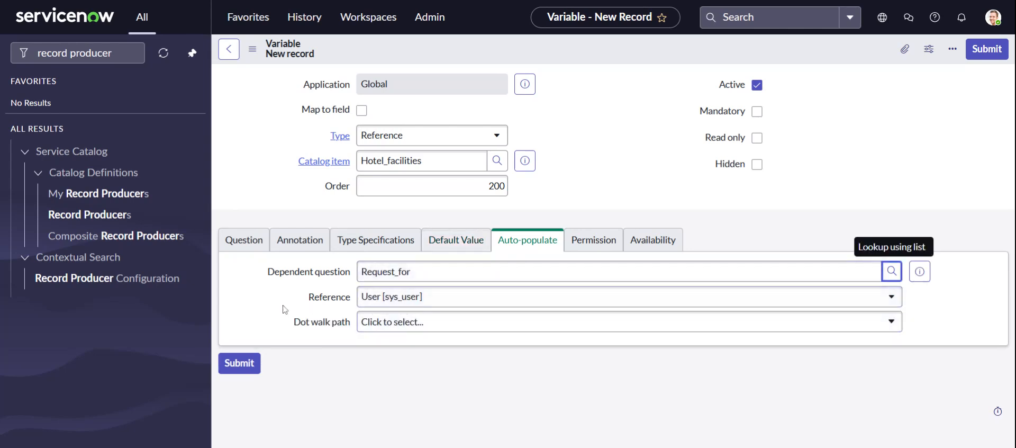
{"action": "left_click", "coordinate": [424, 322]}
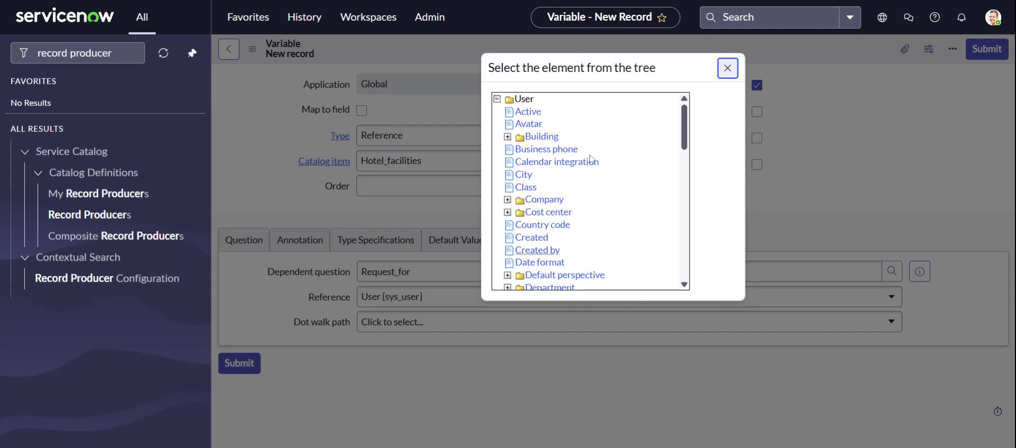
{"action": "scroll", "coordinate": [571, 237], "scroll_direction": "down", "scroll_amount": 3}
{"action": "left_click", "coordinate": [550, 156]}
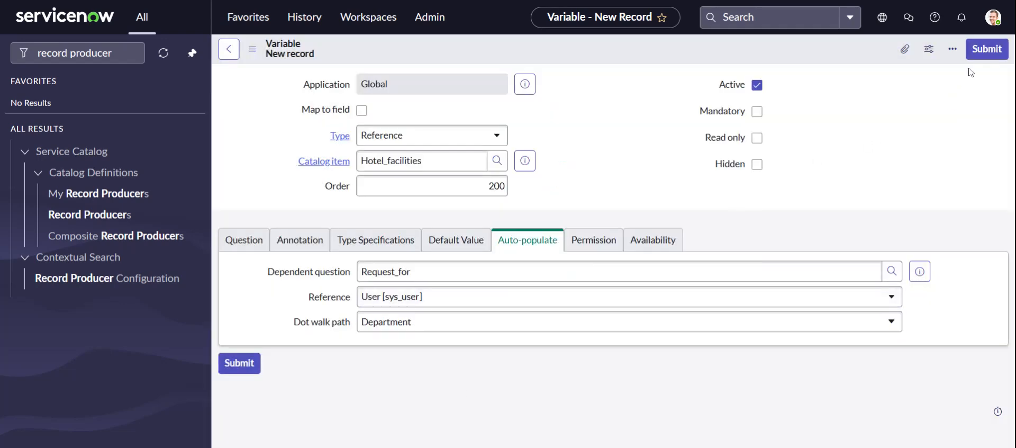
Save the user_department_field variable and check the list of variables on the Hotel_facilities record producer
{"action": "left_click", "coordinate": [987, 48]}
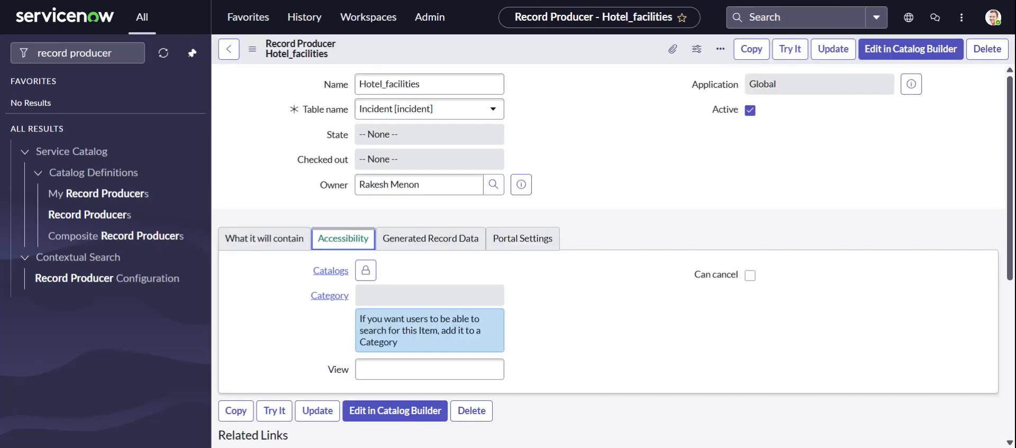
{"action": "scroll", "coordinate": [519, 158], "scroll_direction": "down", "scroll_amount": 5}
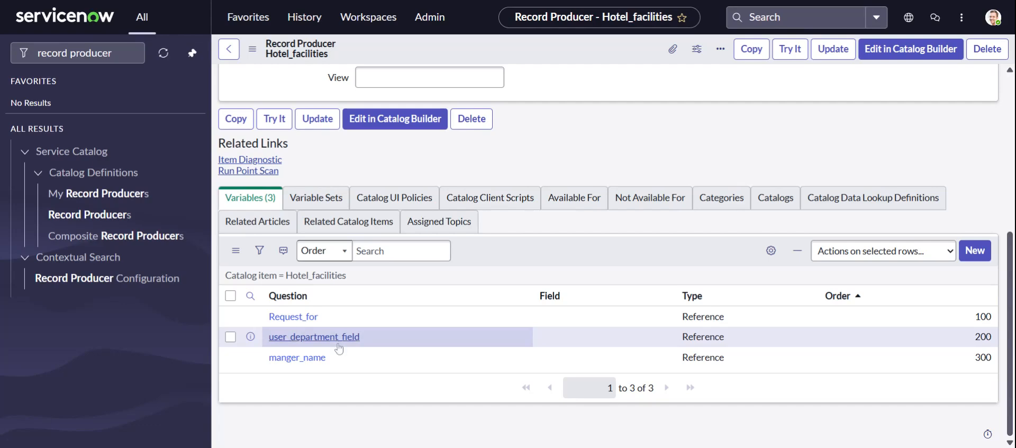
{"action": "scroll", "coordinate": [370, 356], "scroll_direction": "up", "scroll_amount": 5}
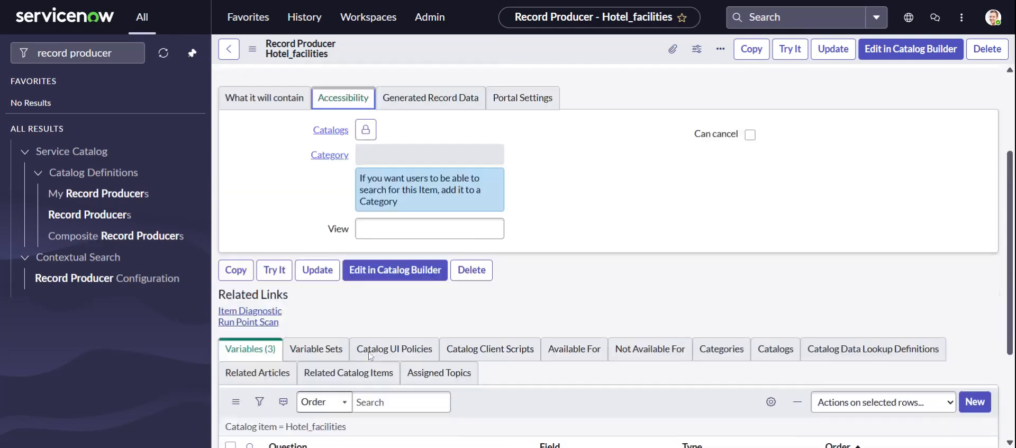
Make Mocktails the only catalog of Hotel_facilities, removing Service Catalog from the selection
{"action": "left_click", "coordinate": [366, 270]}
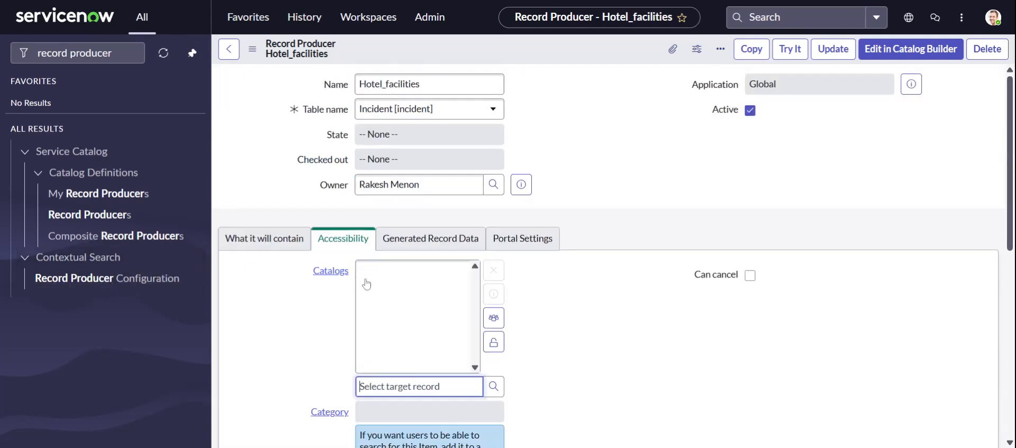
{"action": "left_click", "coordinate": [492, 384]}
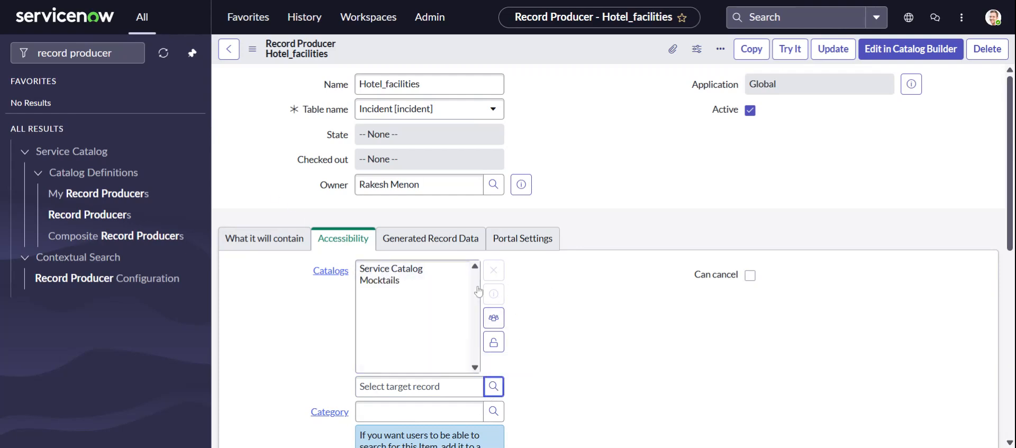
{"action": "scroll", "coordinate": [578, 289], "scroll_direction": "down", "scroll_amount": 3}
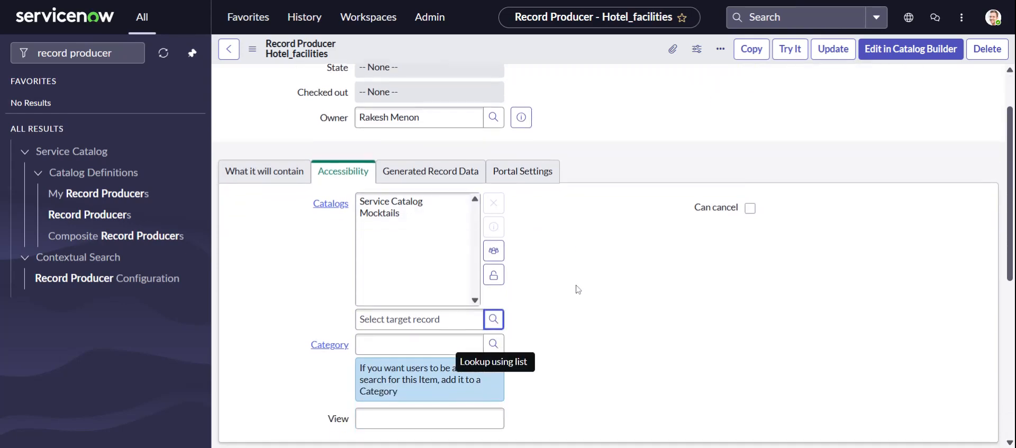
{"action": "left_click", "coordinate": [390, 142]}
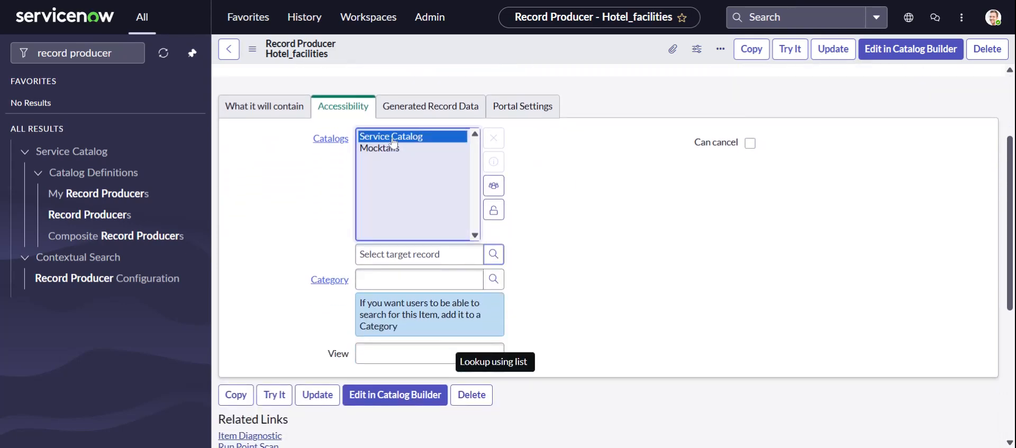
{"action": "left_click", "coordinate": [501, 142]}
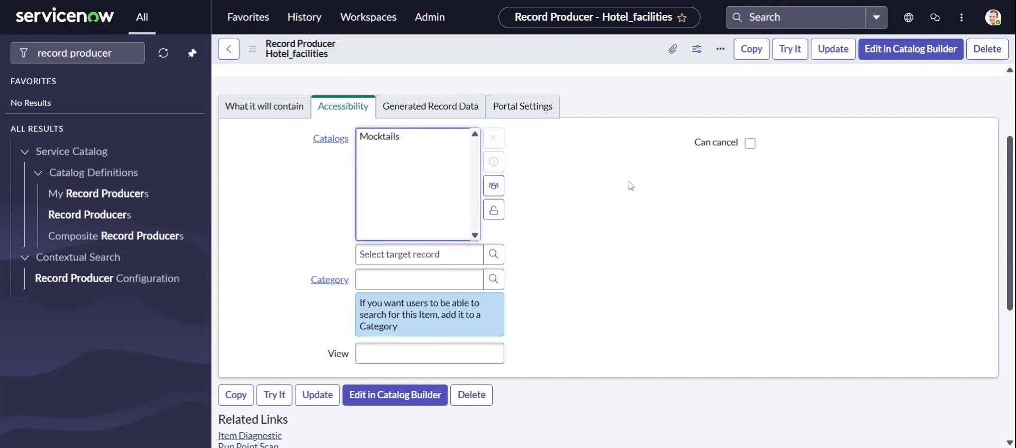
Set the category of Hotel_facilities to Nice Pear and save the record producer
{"action": "left_click", "coordinate": [495, 284]}
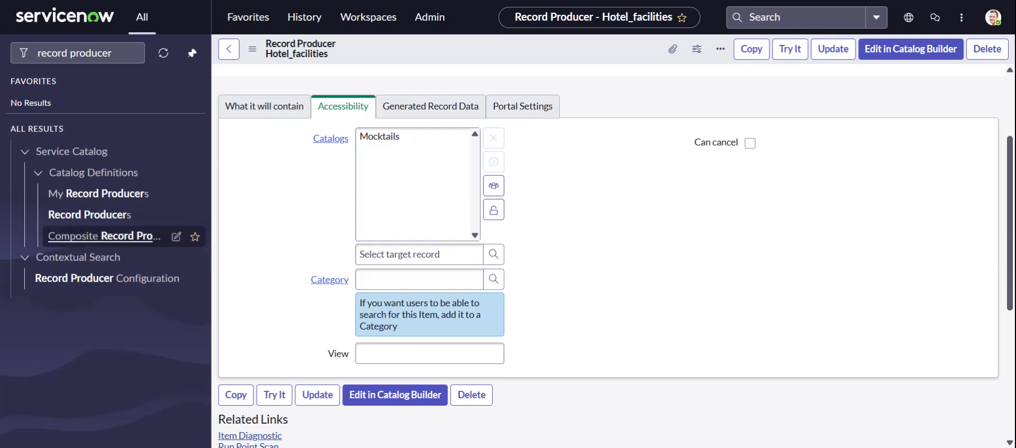
{"action": "scroll", "coordinate": [618, 250], "scroll_direction": "up", "scroll_amount": 2}
{"action": "scroll", "coordinate": [618, 249], "scroll_direction": "up", "scroll_amount": 1}
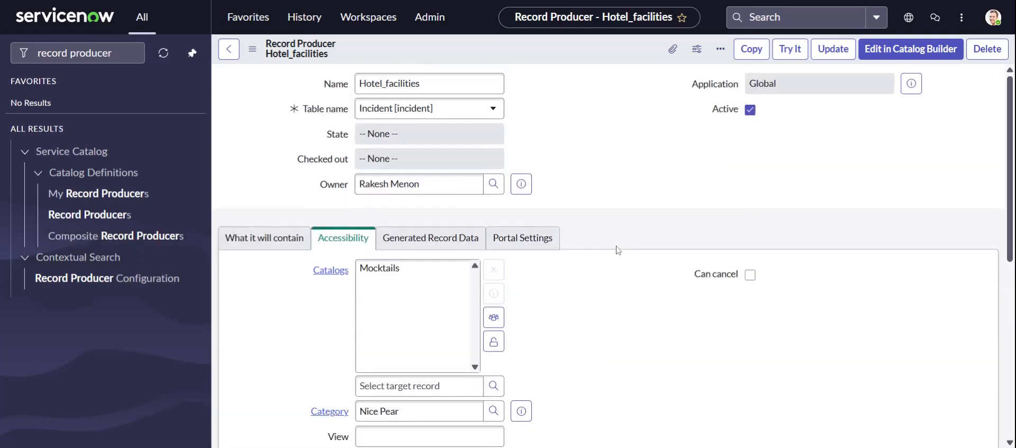
{"action": "left_click", "coordinate": [834, 55]}
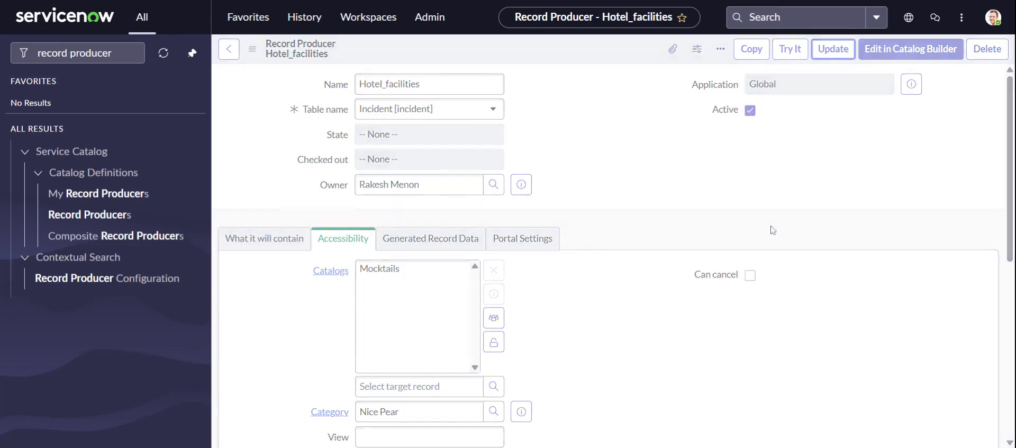
Find the Service Catalog module in the navigator and open its overview of available catalogs
{"action": "left_click", "coordinate": [123, 53]}
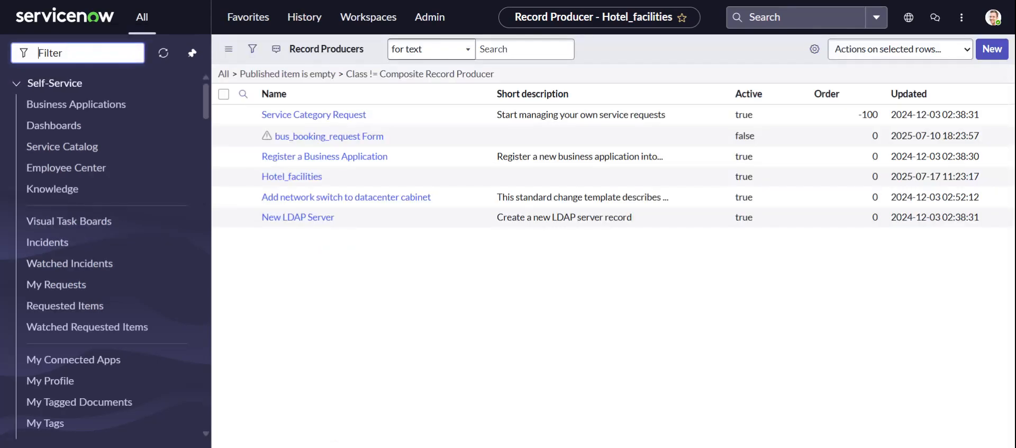
{"action": "type", "text": "servic"}
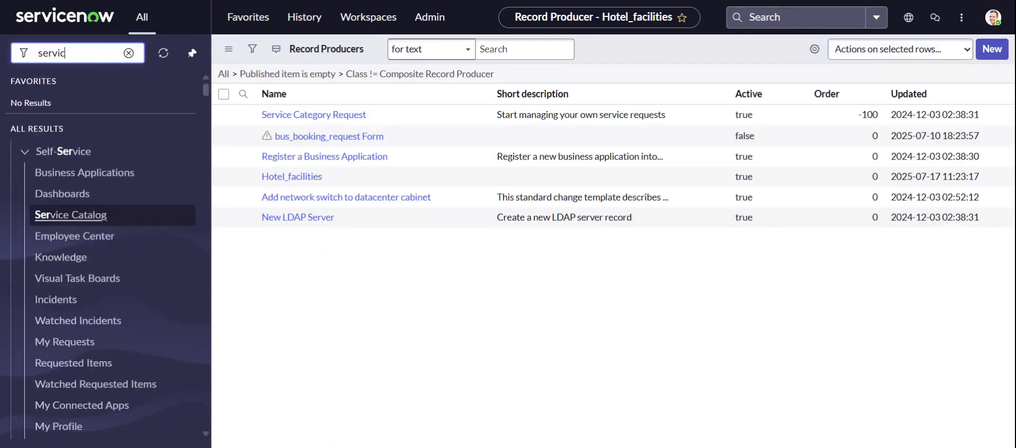
{"action": "type", "text": "e ca"}
{"action": "type", "text": "ta"}
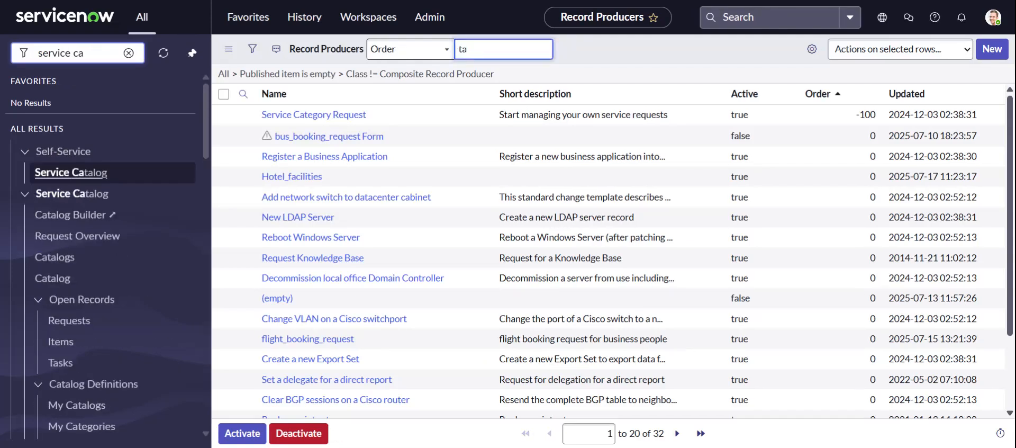
{"action": "left_click", "coordinate": [85, 53]}
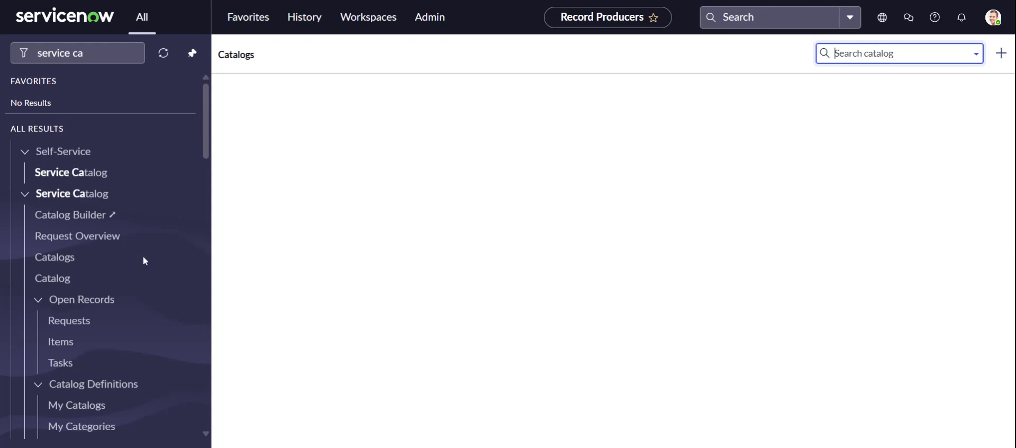
{"action": "scroll", "coordinate": [142, 255], "scroll_direction": "down", "scroll_amount": 11}
{"action": "scroll", "coordinate": [132, 254], "scroll_direction": "up", "scroll_amount": 8}
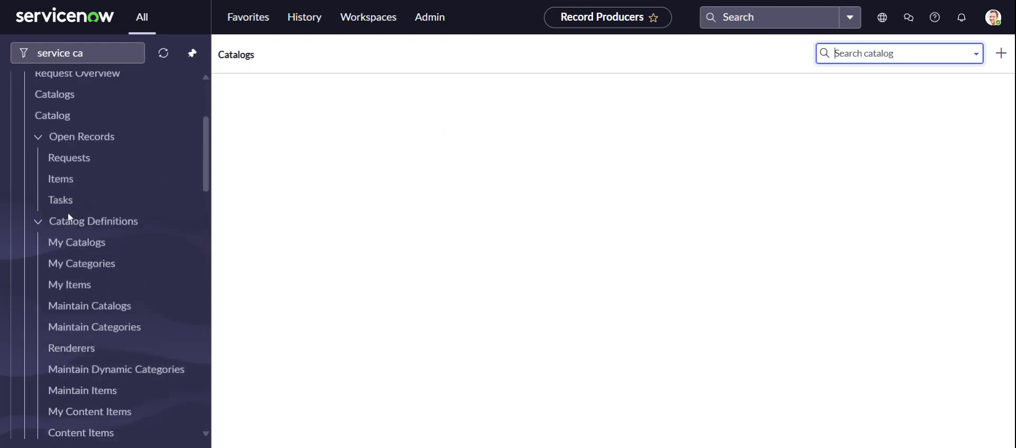
{"action": "scroll", "coordinate": [71, 222], "scroll_direction": "up", "scroll_amount": 3}
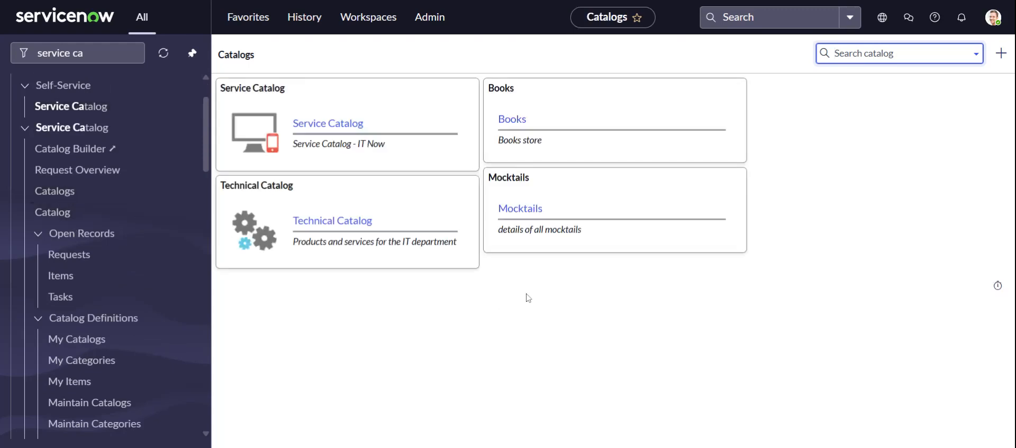
Open the Hotel_facilities form in the Nice Pear category of Mocktails and test Request_for by selecting a user
{"action": "left_click", "coordinate": [520, 208]}
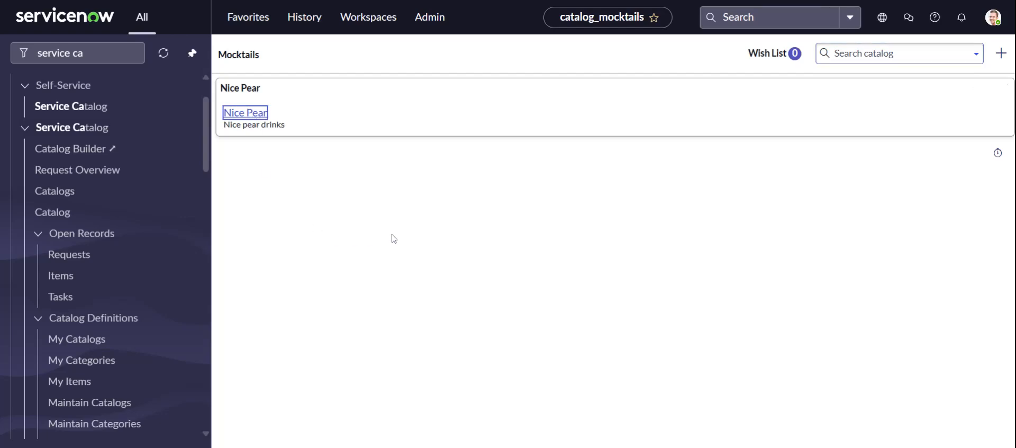
{"action": "key", "text": "Return"}
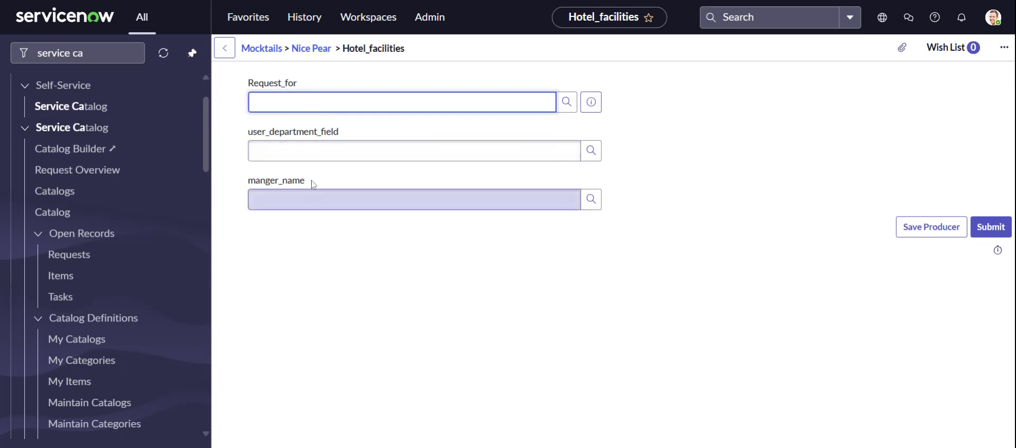
{"action": "left_click", "coordinate": [570, 108]}
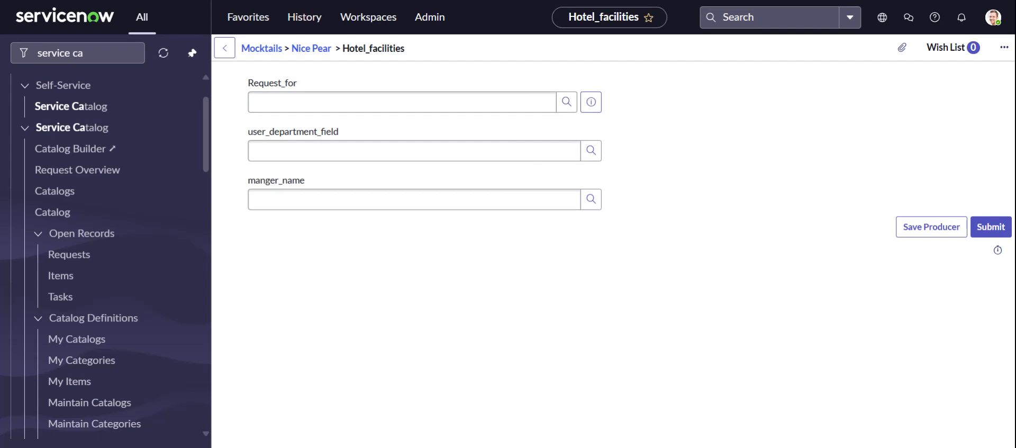
{"action": "left_click", "coordinate": [166, 297]}
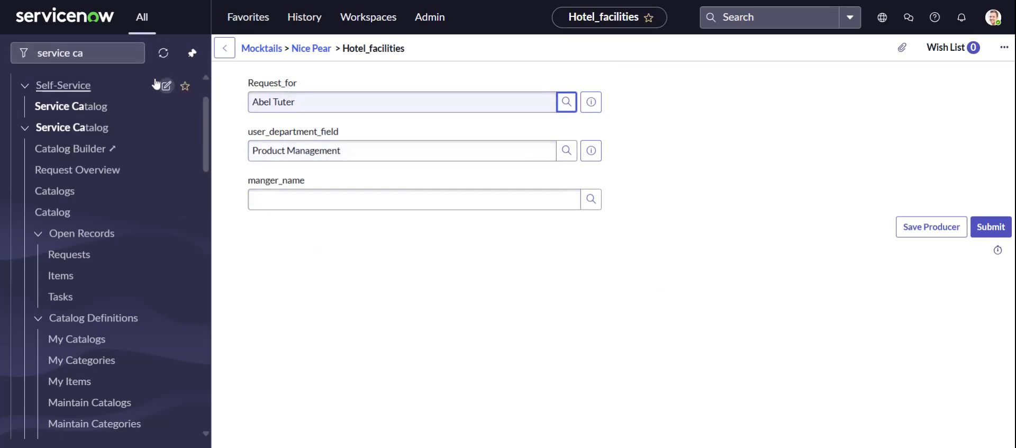
Search the navigator for user administration and open the Users list
{"action": "left_click", "coordinate": [127, 55]}
{"action": "left_click", "coordinate": [129, 54]}
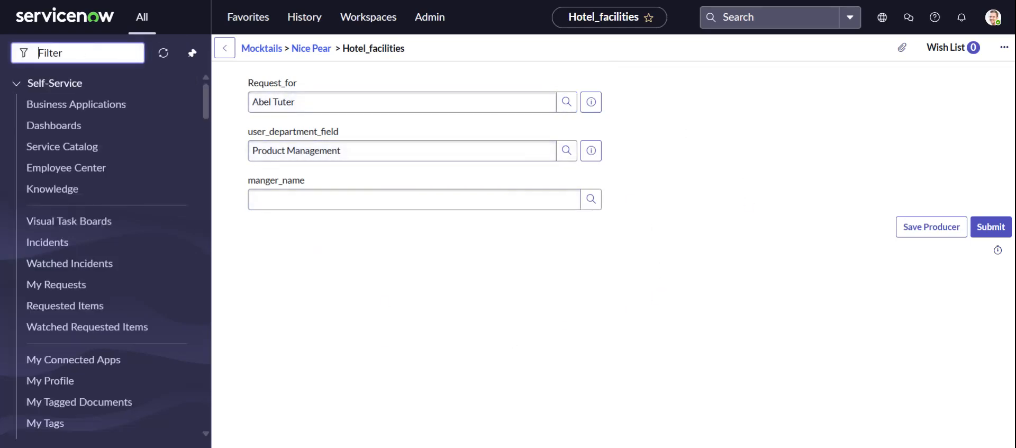
{"action": "type", "text": "user"}
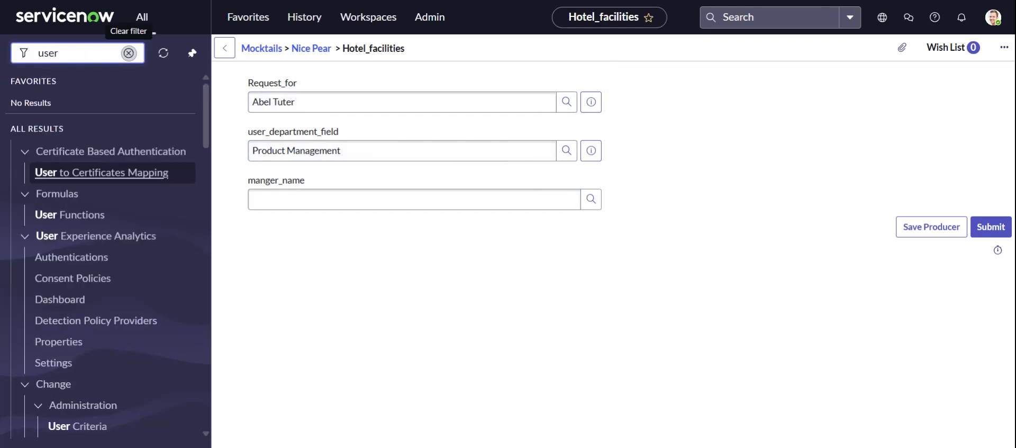
{"action": "type", "text": " ad"}
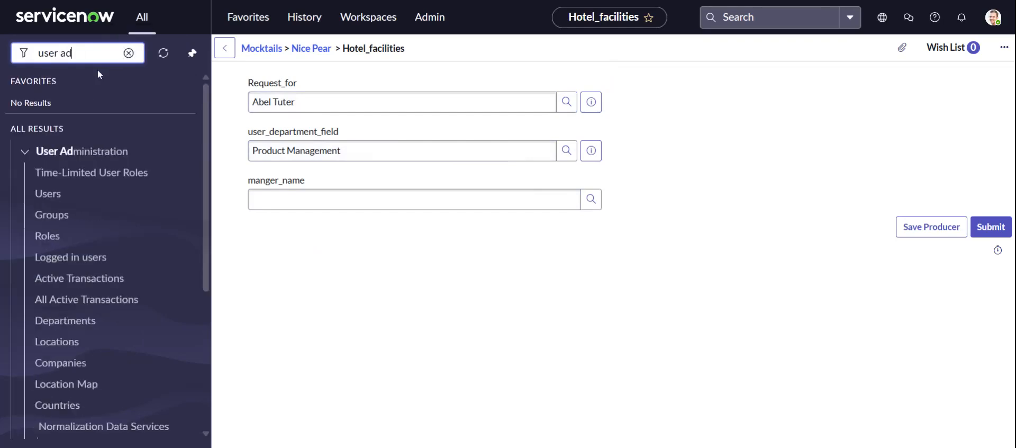
{"action": "left_click", "coordinate": [49, 202]}
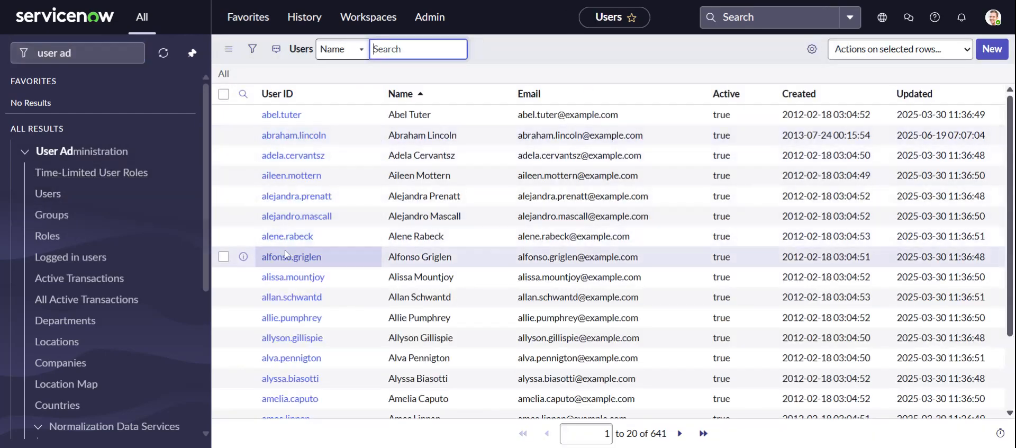
Assign a manager to two user records, one in Customer Support and one in IT, and save each record
{"action": "left_click", "coordinate": [291, 175]}
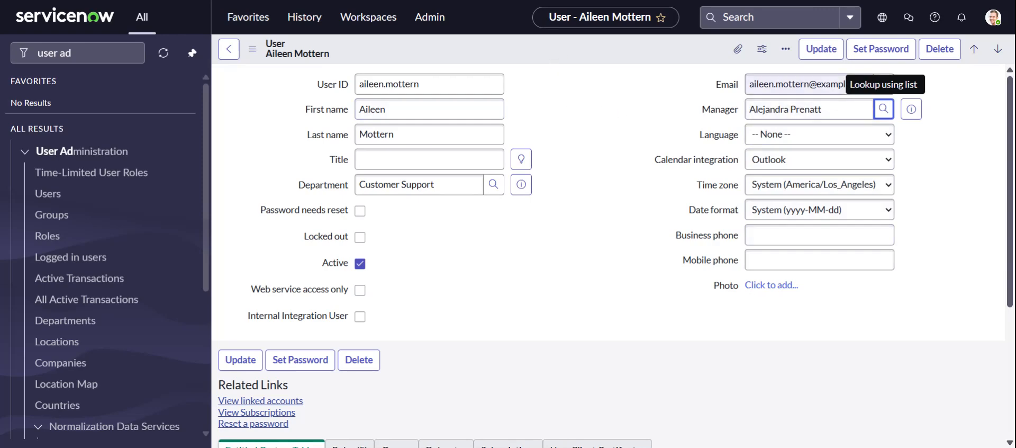
{"action": "left_click", "coordinate": [821, 48]}
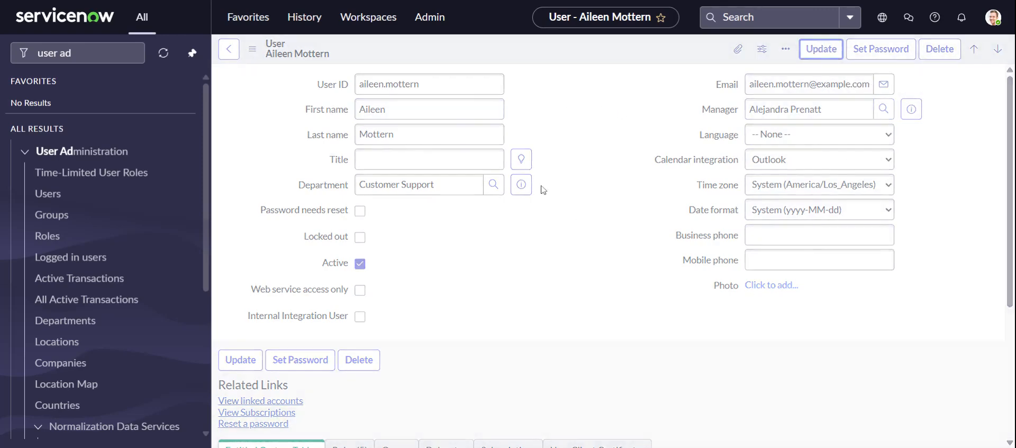
{"action": "scroll", "coordinate": [360, 241], "scroll_direction": "down", "scroll_amount": 2}
{"action": "left_click", "coordinate": [283, 321]}
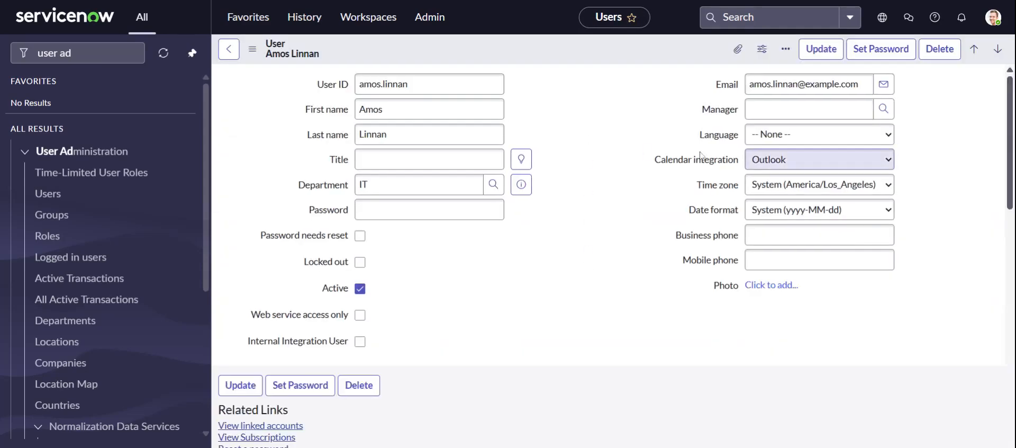
{"action": "left_click", "coordinate": [883, 111]}
{"action": "left_click", "coordinate": [762, 235]}
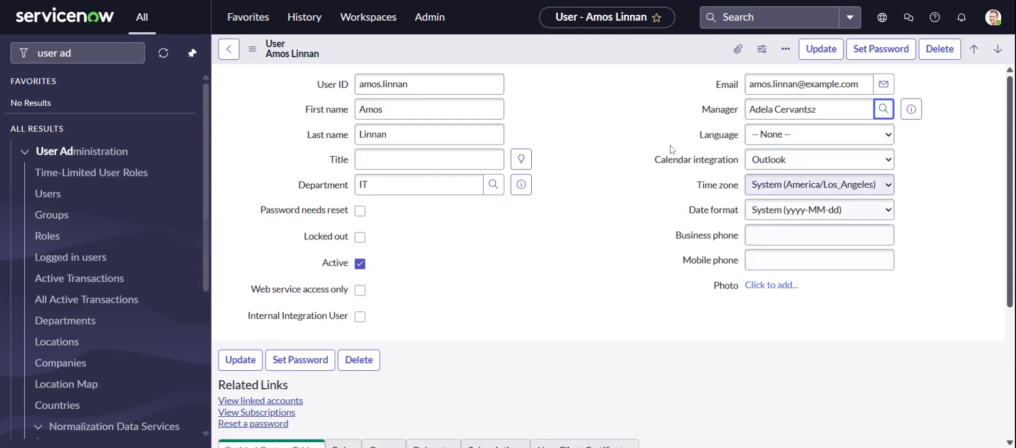
{"action": "left_click", "coordinate": [821, 48]}
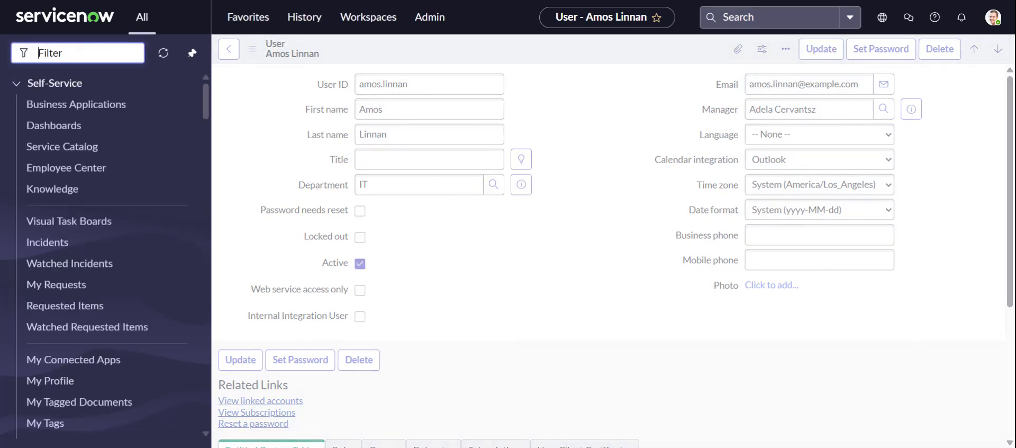
Return to the service catalogs and reopen the Hotel_facilities form in the Nice Pear category of Mocktails
{"action": "type", "text": "servi"}
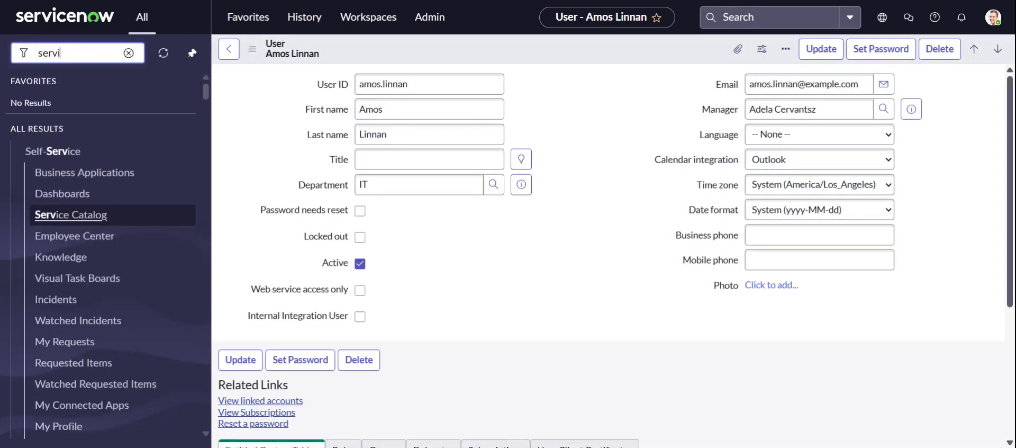
{"action": "type", "text": "ce cat"}
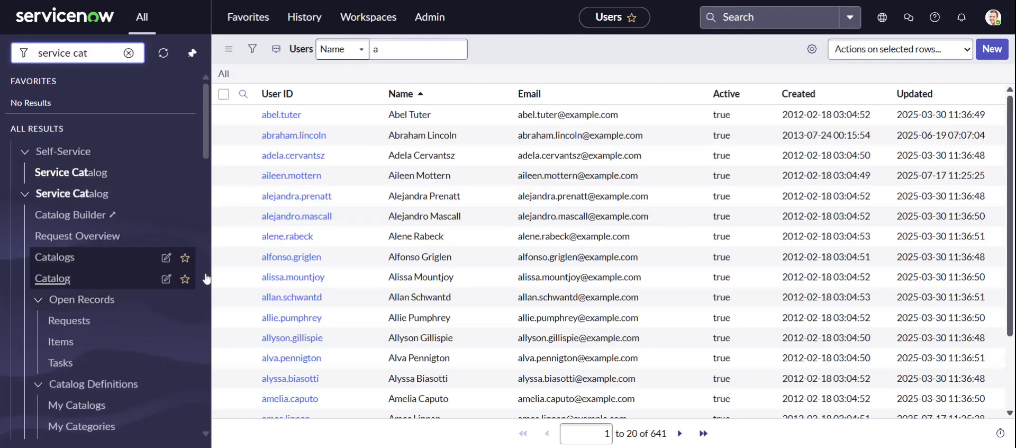
{"action": "left_click", "coordinate": [54, 257]}
{"action": "left_click", "coordinate": [521, 214]}
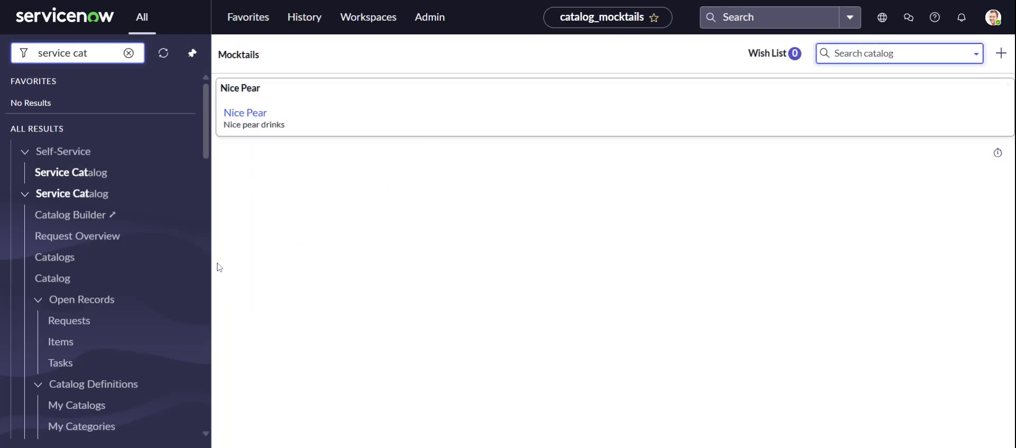
{"action": "left_click", "coordinate": [246, 113]}
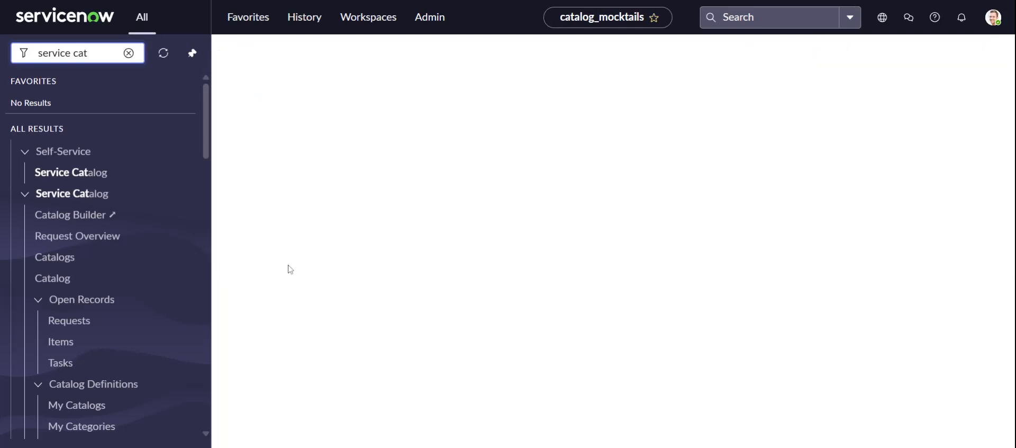
{"action": "left_click", "coordinate": [281, 186]}
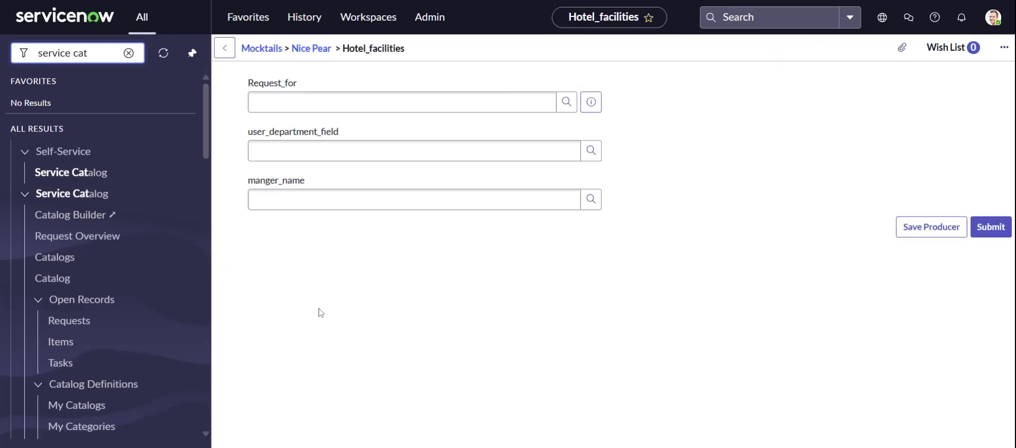
Test the Hotel_facilities form by selecting an IT user in Request_for
{"action": "left_click", "coordinate": [564, 109]}
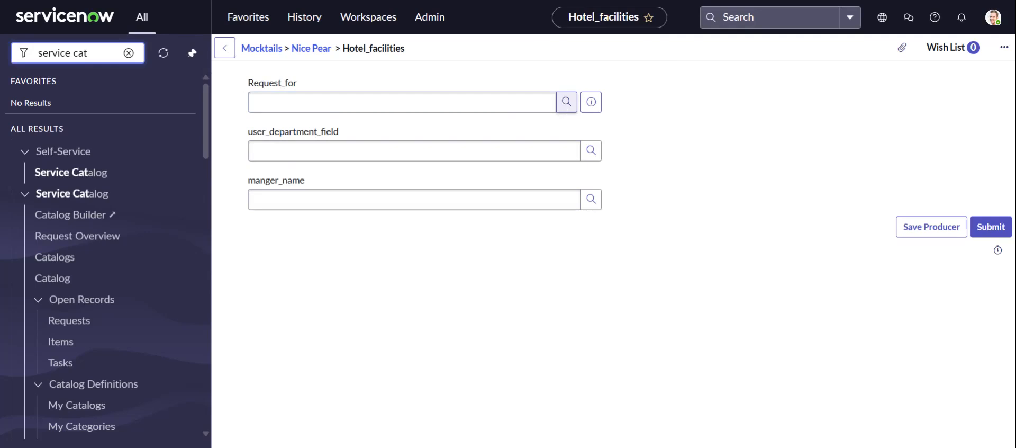
{"action": "left_click", "coordinate": [497, 280]}
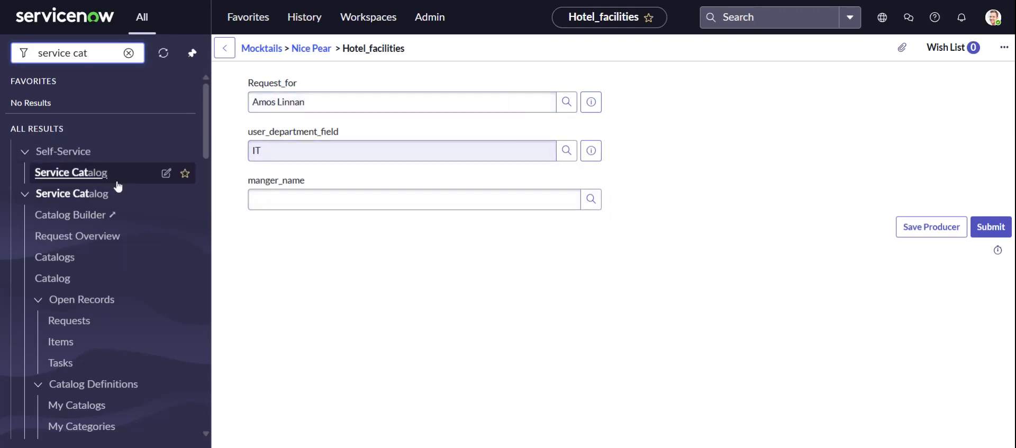
Search the navigator for "record producer" and open the Record Producers list
{"action": "left_click", "coordinate": [129, 54]}
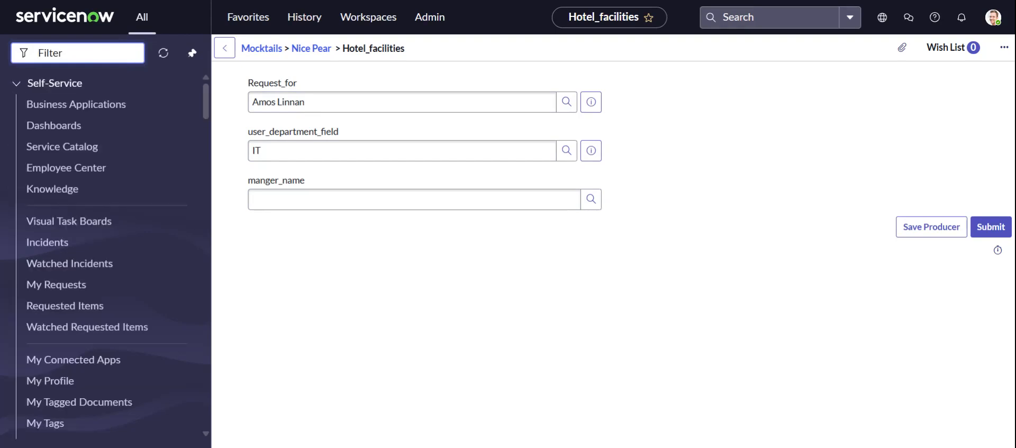
{"action": "type", "text": "record "}
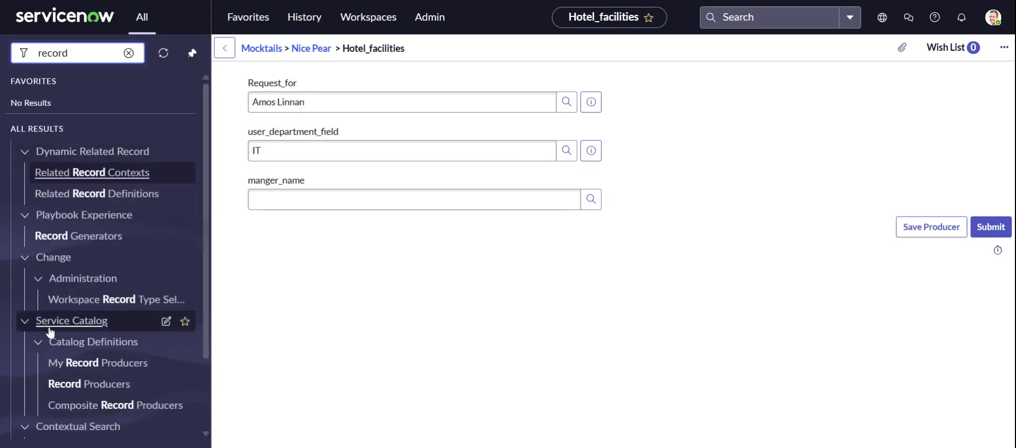
{"action": "type", "text": "p"}
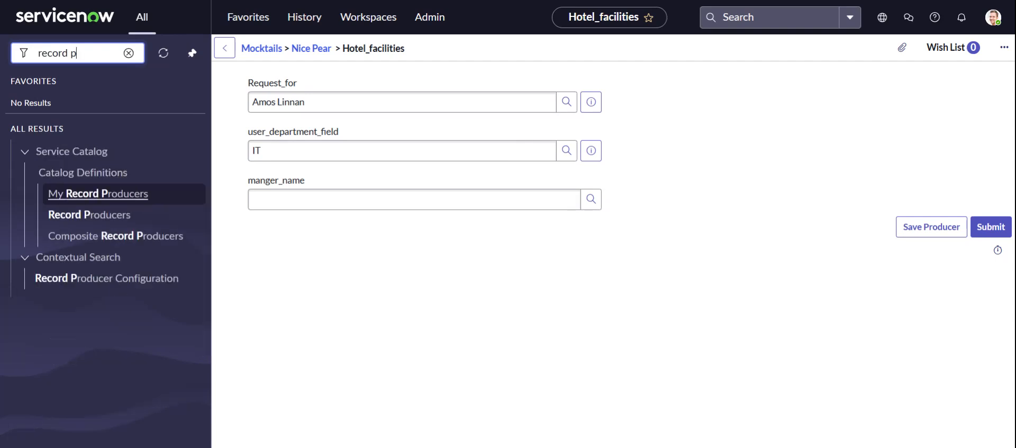
{"action": "type", "text": "roducer"}
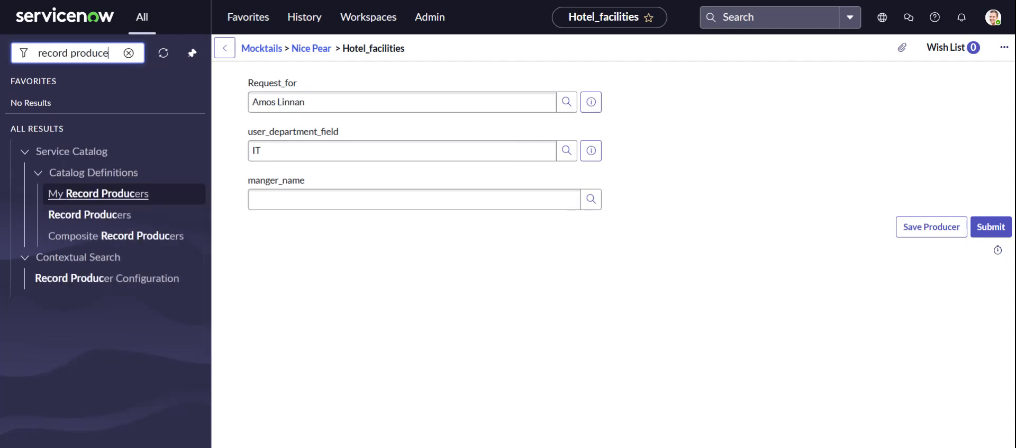
{"action": "left_click", "coordinate": [68, 217]}
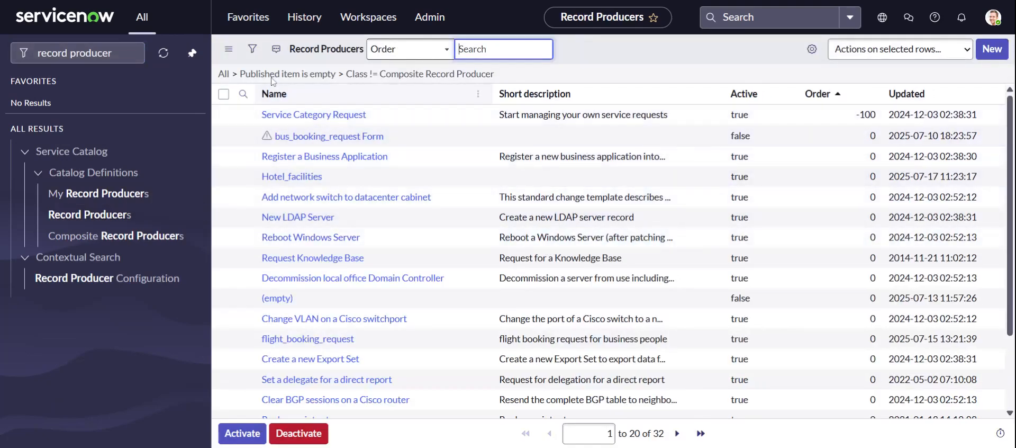
Replace the Published item filter condition with Created on Today, run it, and open the Hotel_facilities record producer
{"action": "left_click", "coordinate": [252, 49]}
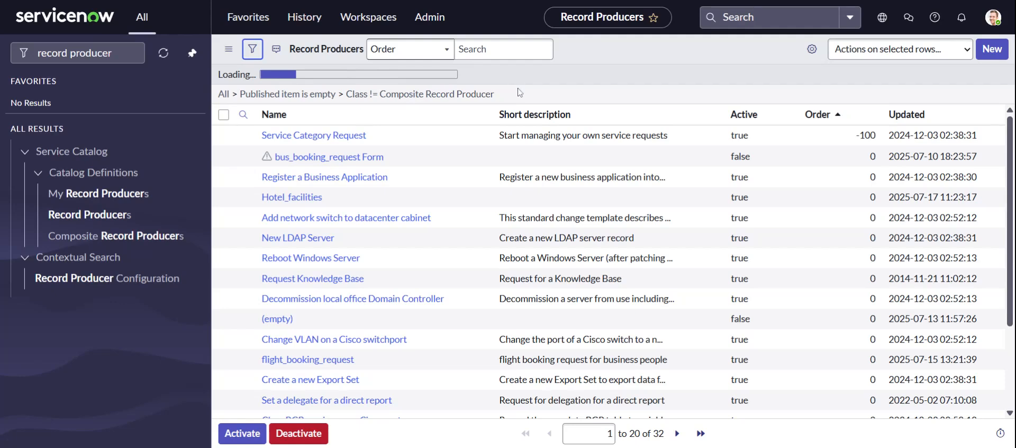
{"action": "left_click", "coordinate": [702, 151]}
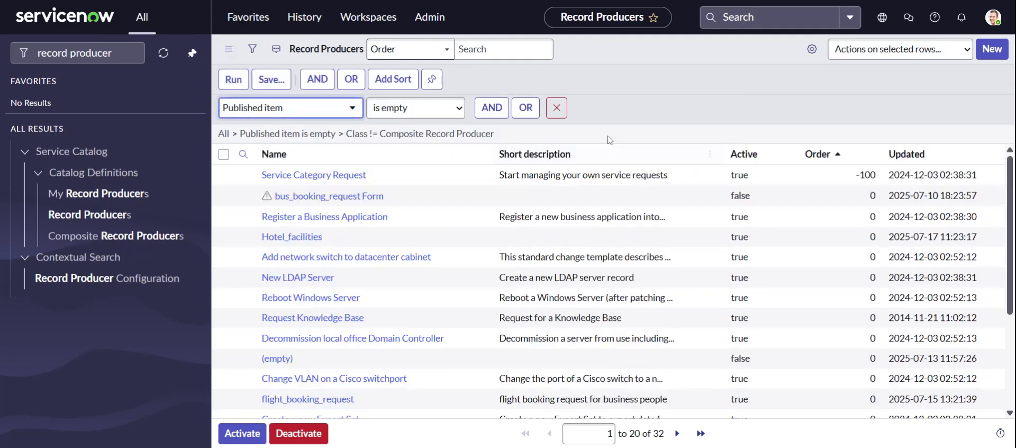
{"action": "left_click", "coordinate": [556, 108]}
{"action": "left_click", "coordinate": [247, 108]}
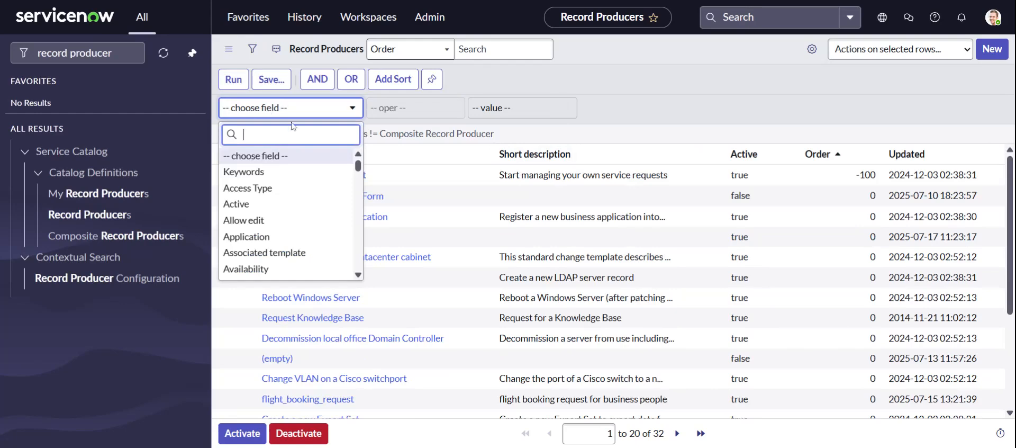
{"action": "type", "text": "created"}
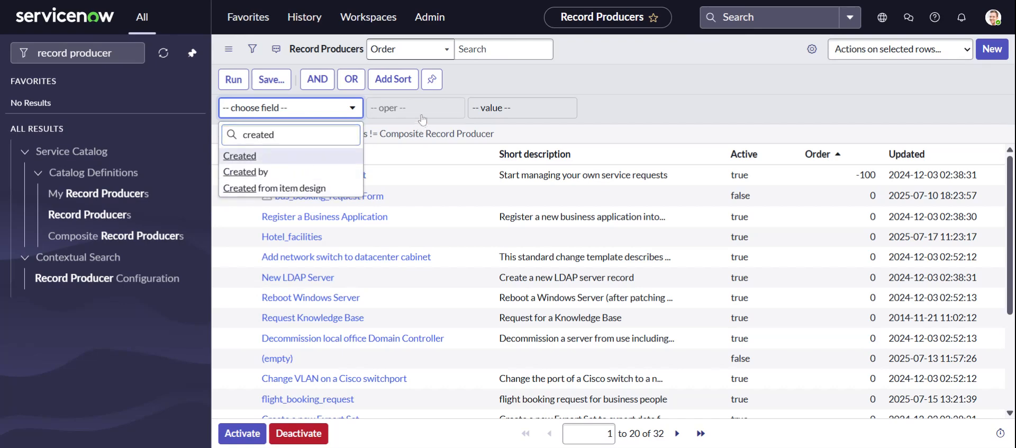
{"action": "key", "text": "Return"}
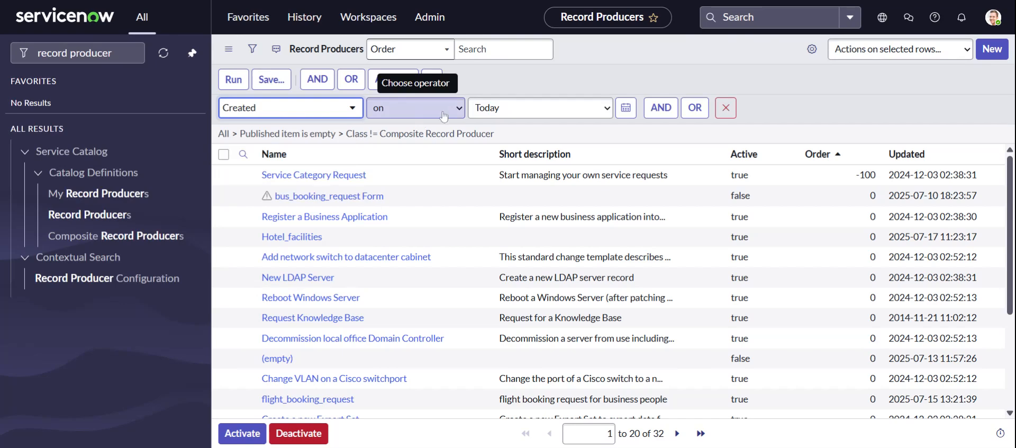
{"action": "left_click", "coordinate": [233, 80]}
{"action": "left_click", "coordinate": [286, 116]}
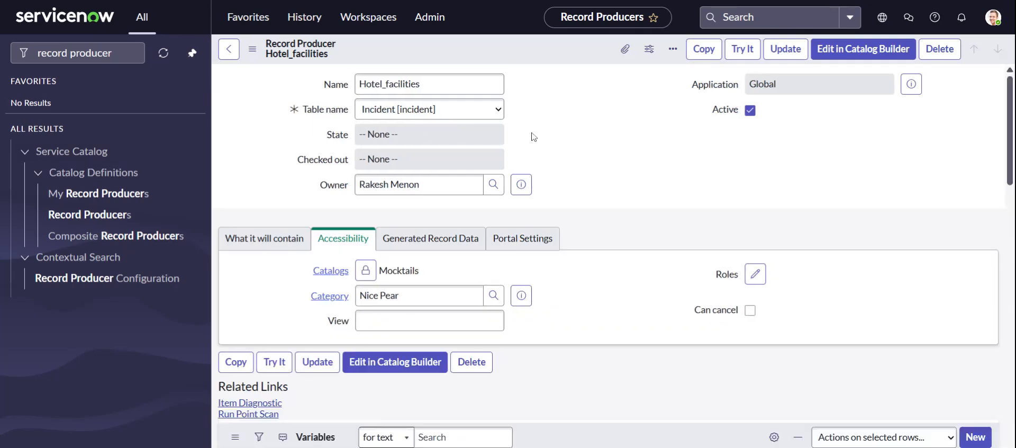
Set the manger_name variable's auto-populate dot walk path to Manager and update the variable
{"action": "scroll", "coordinate": [581, 129], "scroll_direction": "down", "scroll_amount": 7}
{"action": "scroll", "coordinate": [581, 129], "scroll_direction": "down", "scroll_amount": 10}
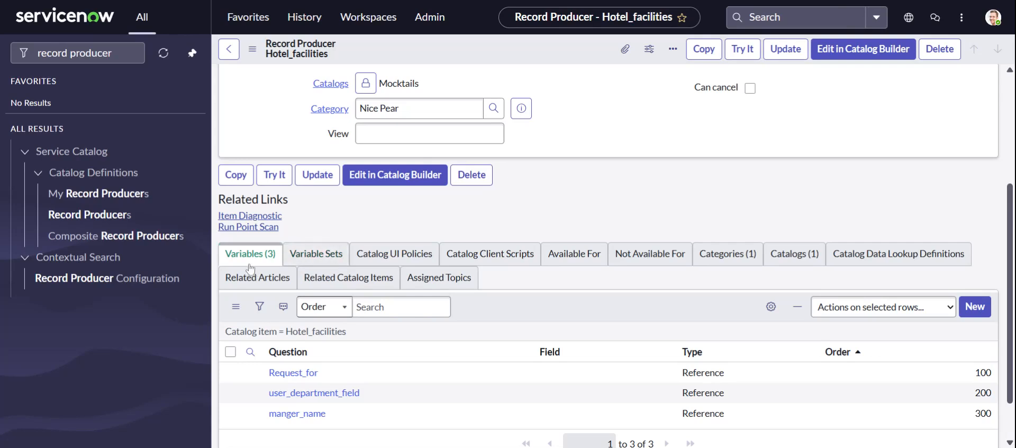
{"action": "scroll", "coordinate": [323, 360], "scroll_direction": "down", "scroll_amount": 2}
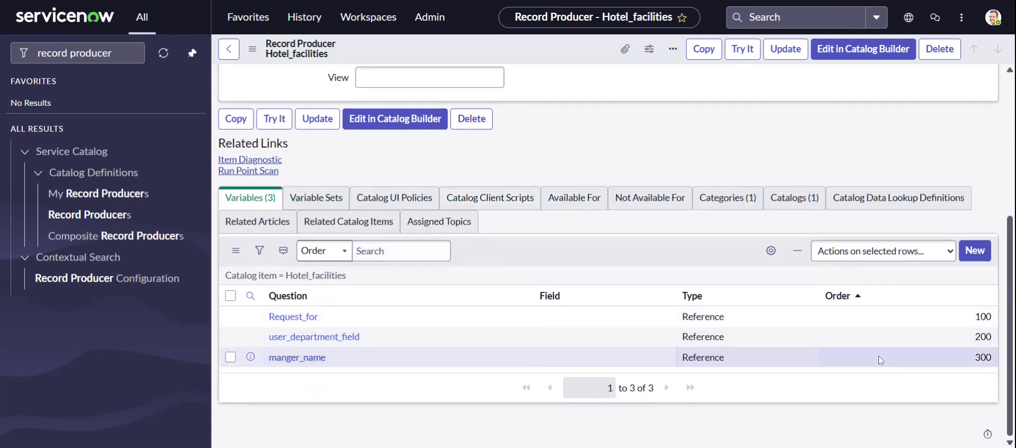
{"action": "left_click", "coordinate": [303, 362]}
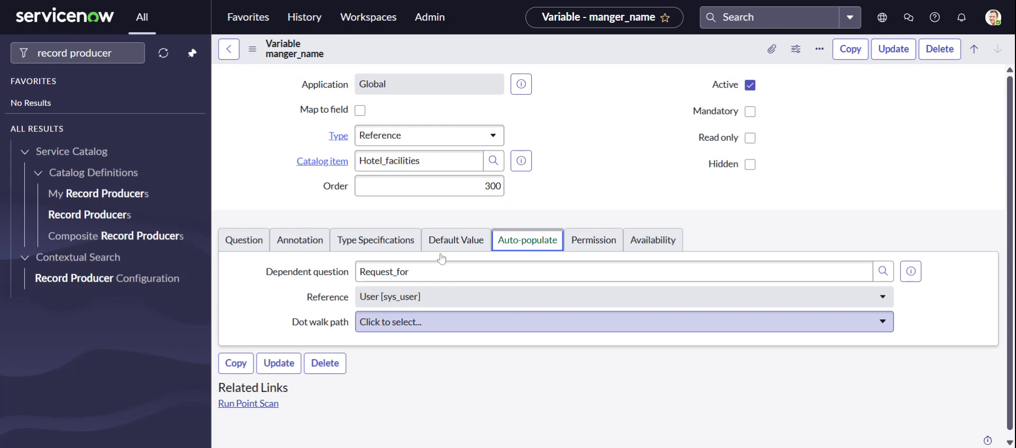
{"action": "left_click", "coordinate": [487, 0]}
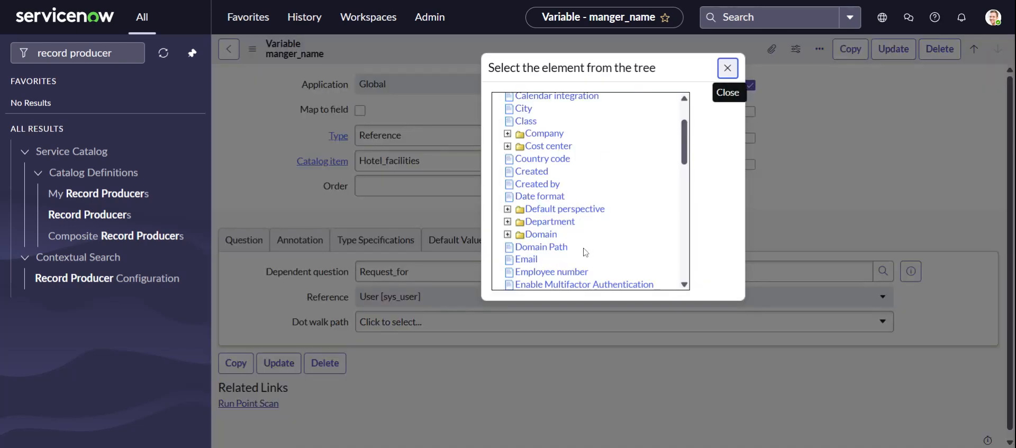
{"action": "scroll", "coordinate": [582, 249], "scroll_direction": "down", "scroll_amount": 3}
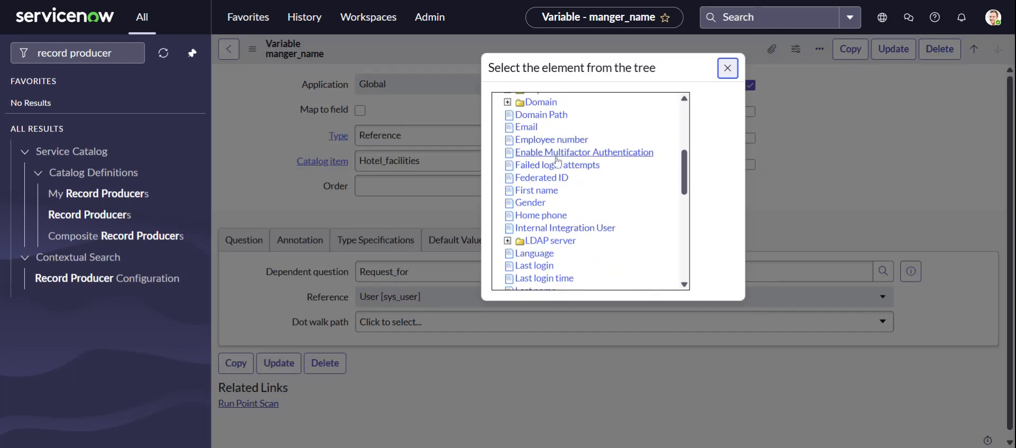
{"action": "scroll", "coordinate": [555, 185], "scroll_direction": "up", "scroll_amount": 1}
{"action": "scroll", "coordinate": [557, 191], "scroll_direction": "down", "scroll_amount": 2}
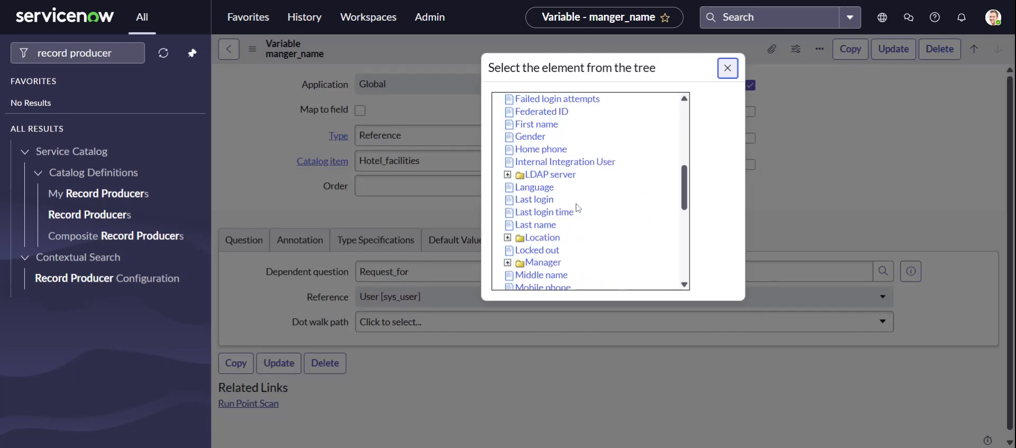
{"action": "left_click", "coordinate": [549, 262]}
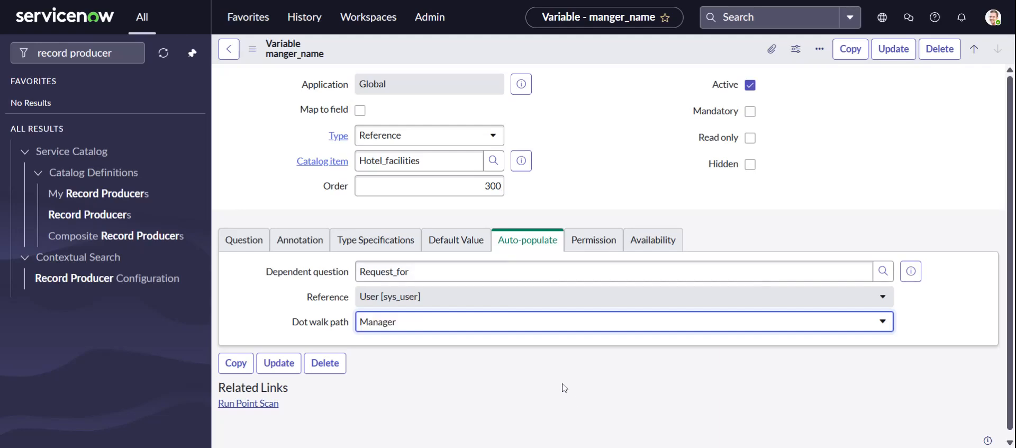
{"action": "left_click", "coordinate": [893, 48]}
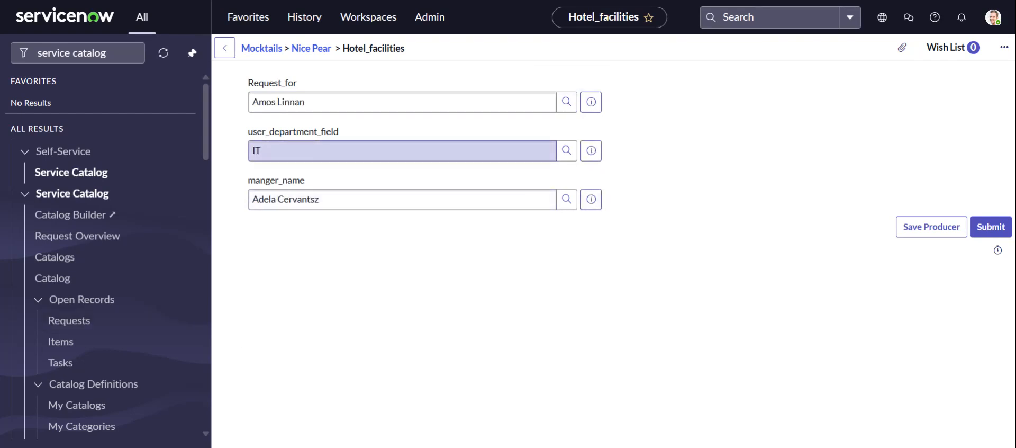
Submit the Hotel_facilities form filled in for the IT user and examine the fields and related lists of the generated incident
{"action": "left_click", "coordinate": [991, 226]}
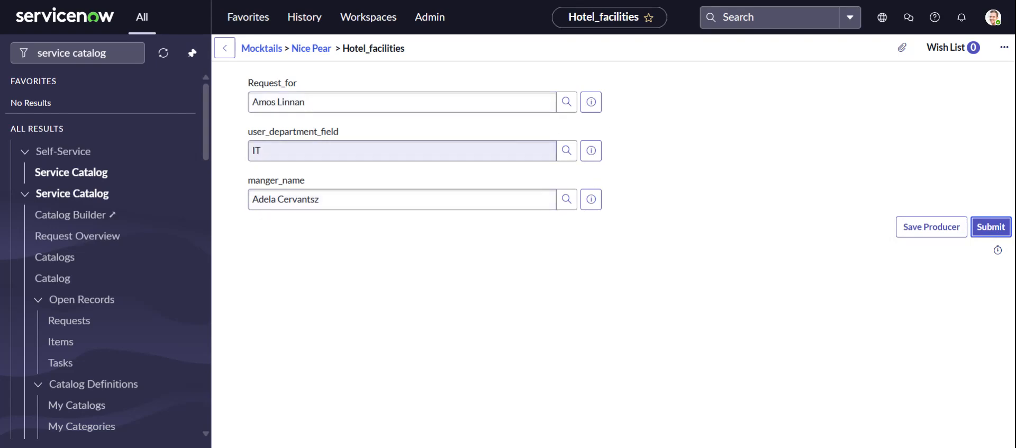
{"action": "left_click", "coordinate": [990, 227]}
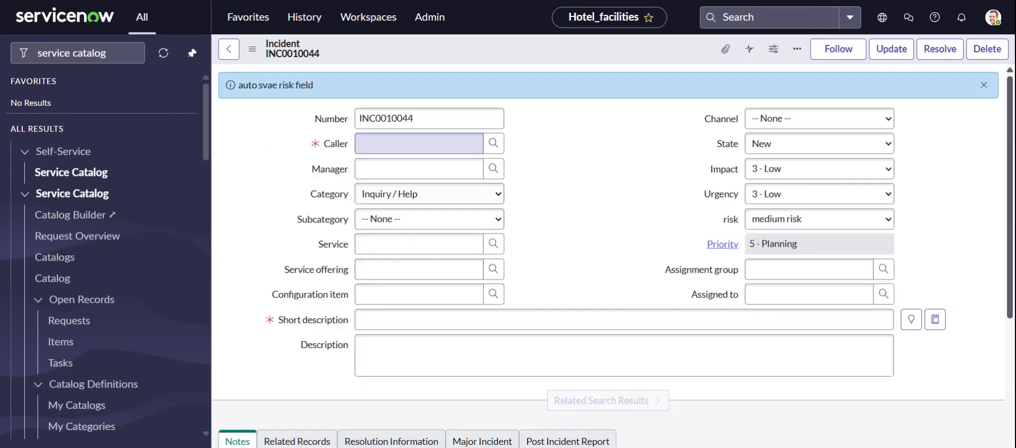
{"action": "scroll", "coordinate": [603, 232], "scroll_direction": "down", "scroll_amount": 10}
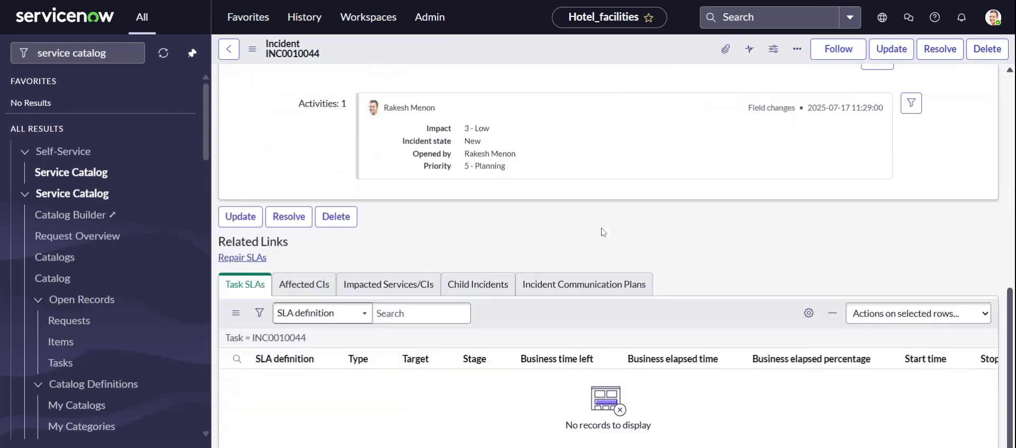
{"action": "scroll", "coordinate": [603, 232], "scroll_direction": "up", "scroll_amount": 10}
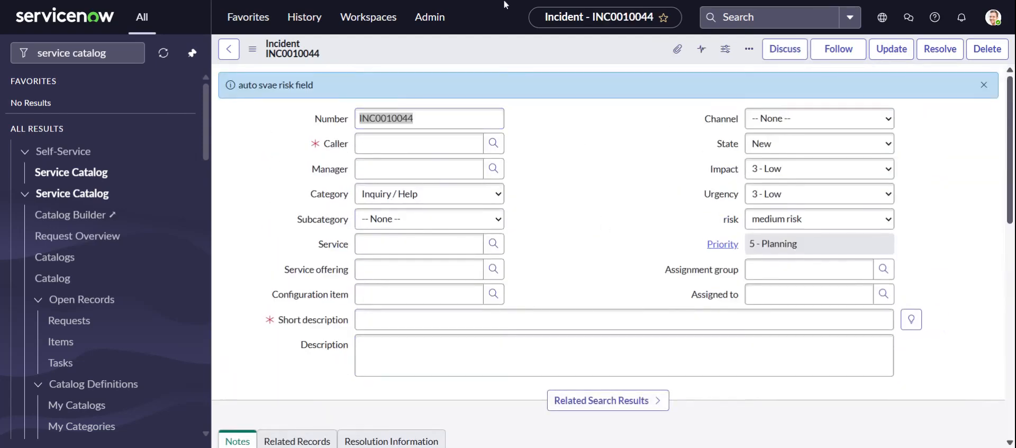
{"action": "left_click", "coordinate": [506, 0]}
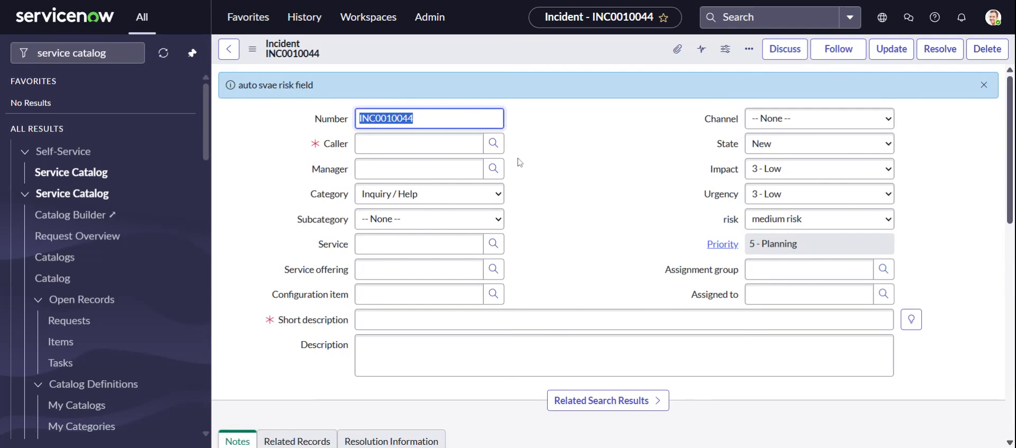